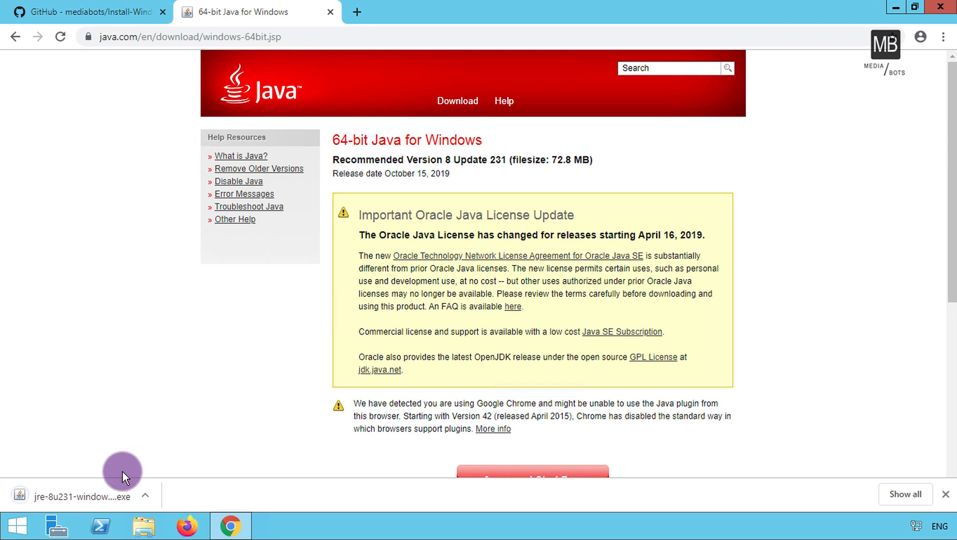
With the 64-bit Java 8 Update 231 installer downloaded, bring up File Explorer from the taskbar.
{"action": "left_click", "coordinate": [133, 525]}
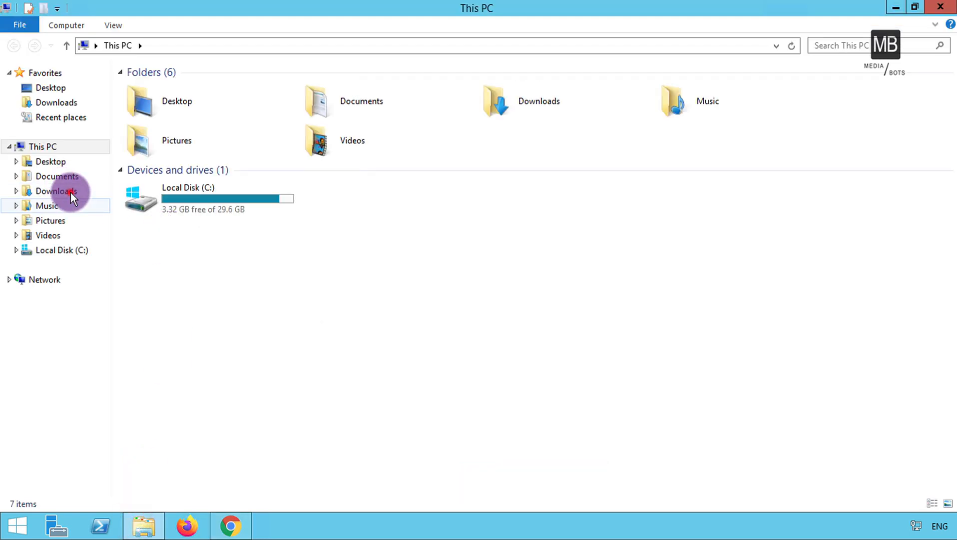
Run the downloaded jre installer from the Downloads folder as administrator.
{"action": "left_click", "coordinate": [70, 191]}
{"action": "right_click", "coordinate": [174, 88]}
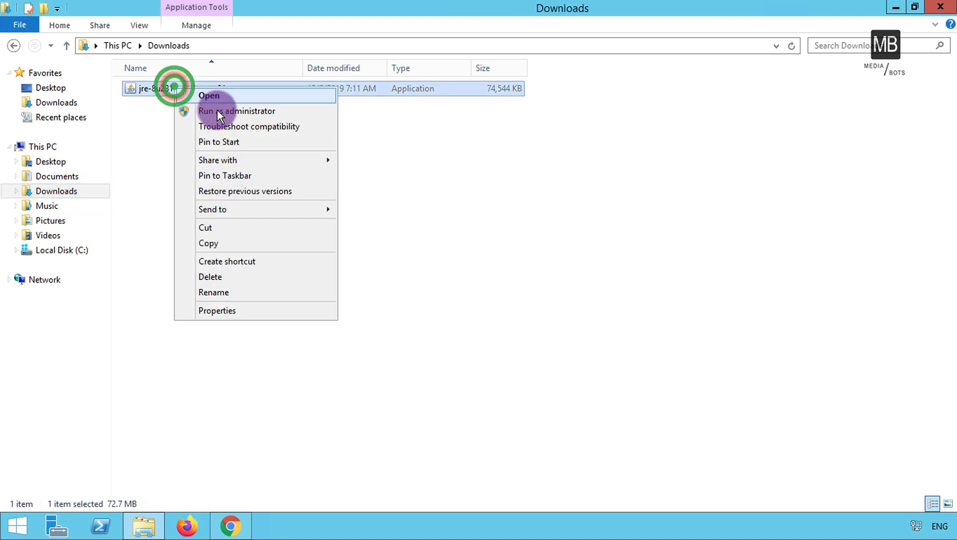
{"action": "left_click", "coordinate": [217, 110]}
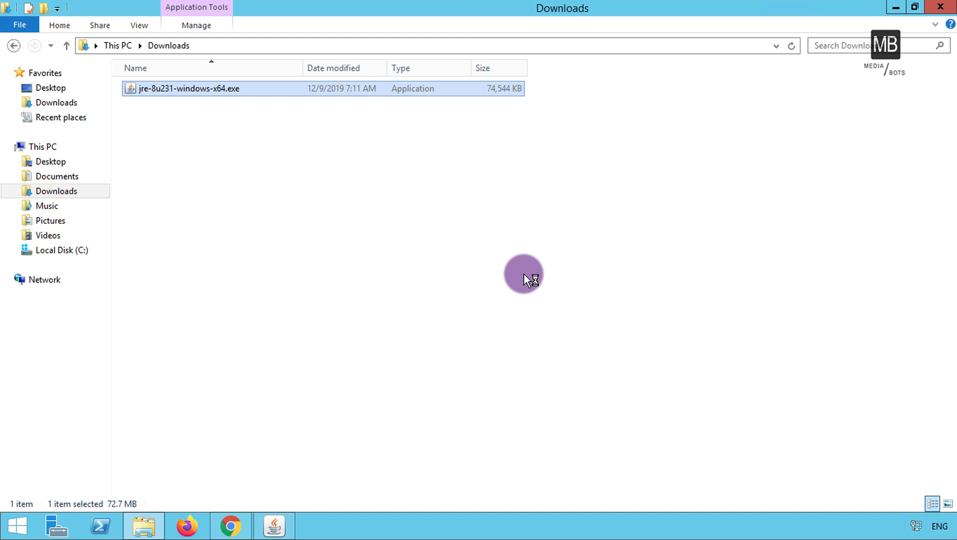
Install Java 8 Update 231, close the finished setup, and return to Chrome.
{"action": "left_click", "coordinate": [278, 523]}
{"action": "left_click", "coordinate": [579, 391]}
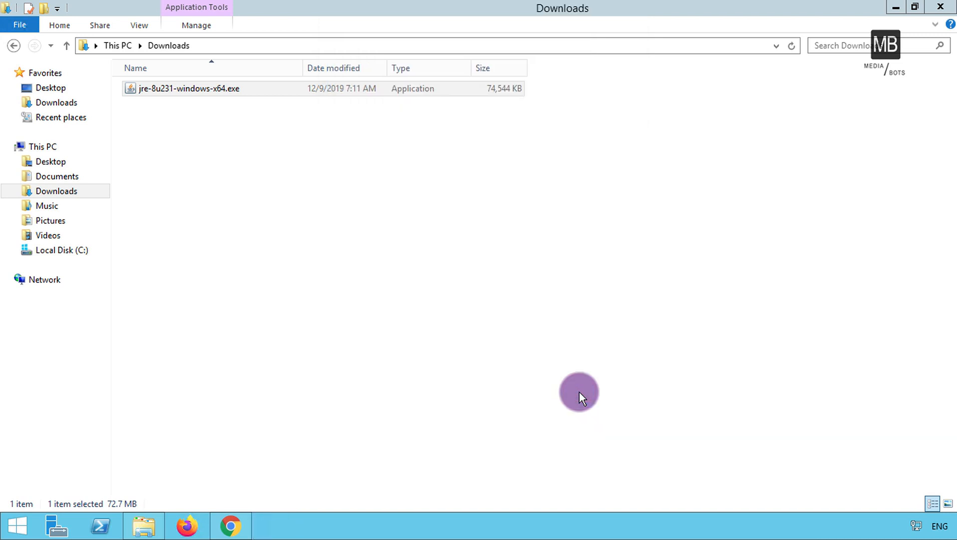
{"action": "left_click", "coordinate": [671, 383]}
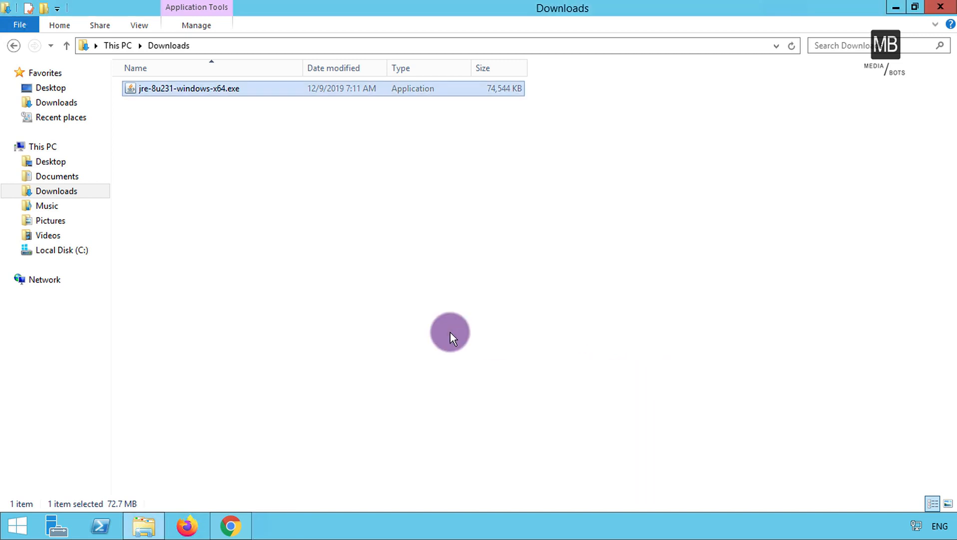
{"action": "left_click", "coordinate": [232, 524]}
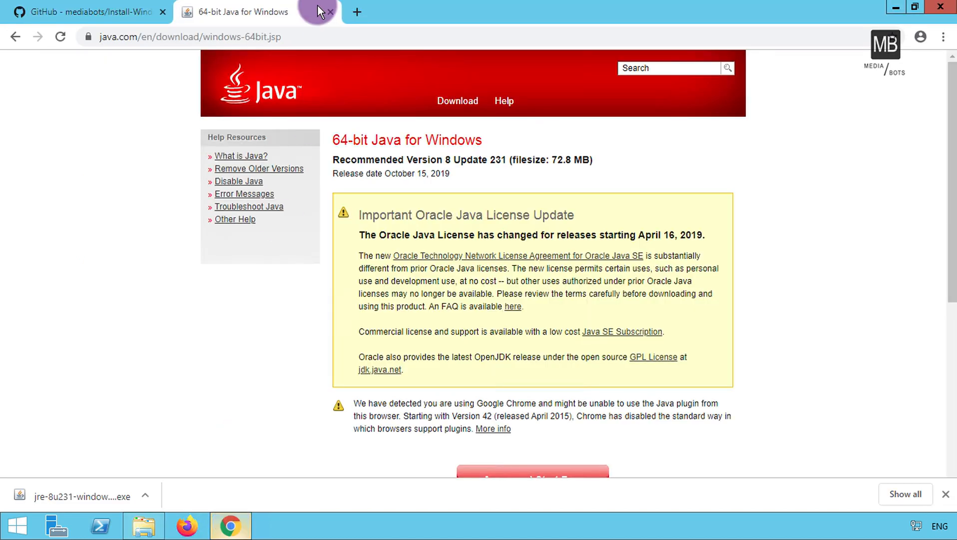
Close the Java tab and open oneprovider.com in a new tab.
{"action": "left_click", "coordinate": [329, 12]}
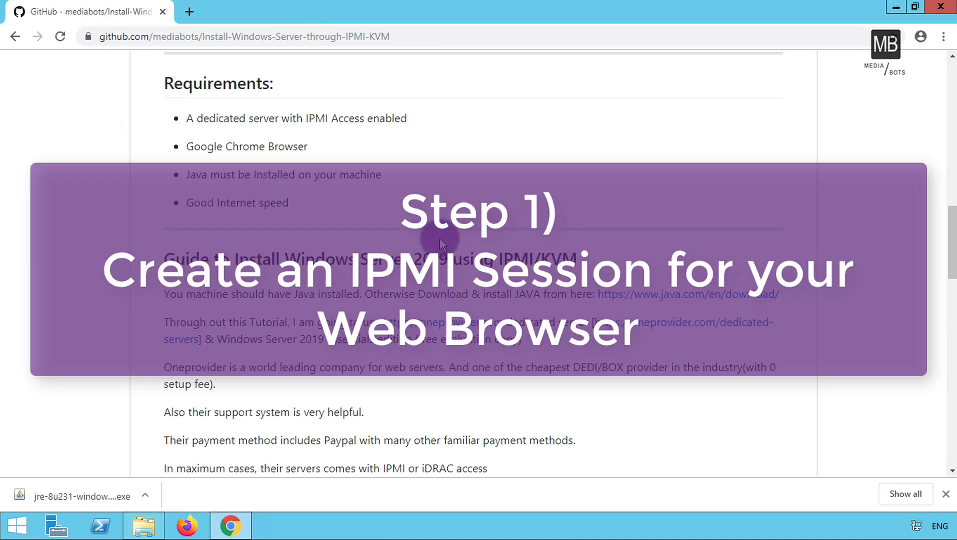
{"action": "right_click", "coordinate": [444, 322]}
{"action": "left_click", "coordinate": [489, 331]}
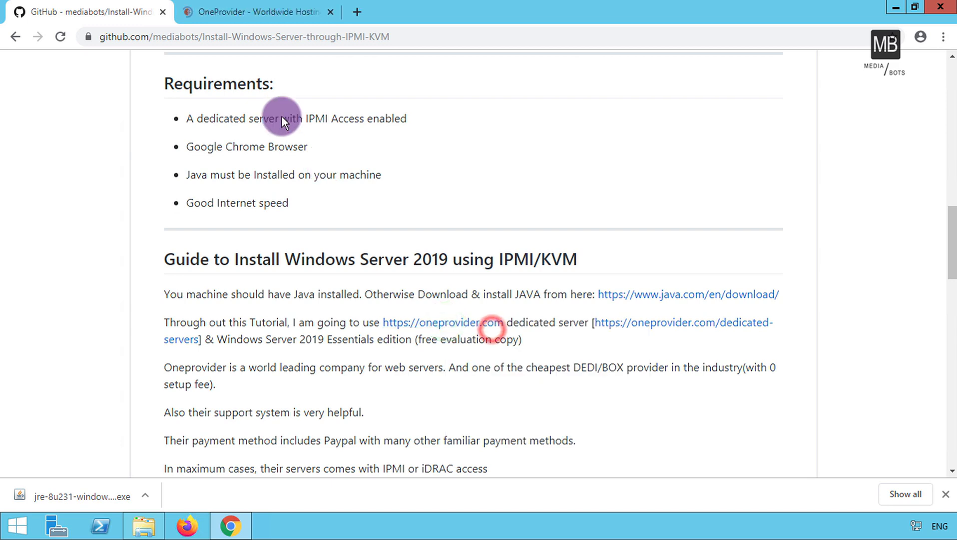
{"action": "left_click", "coordinate": [265, 17]}
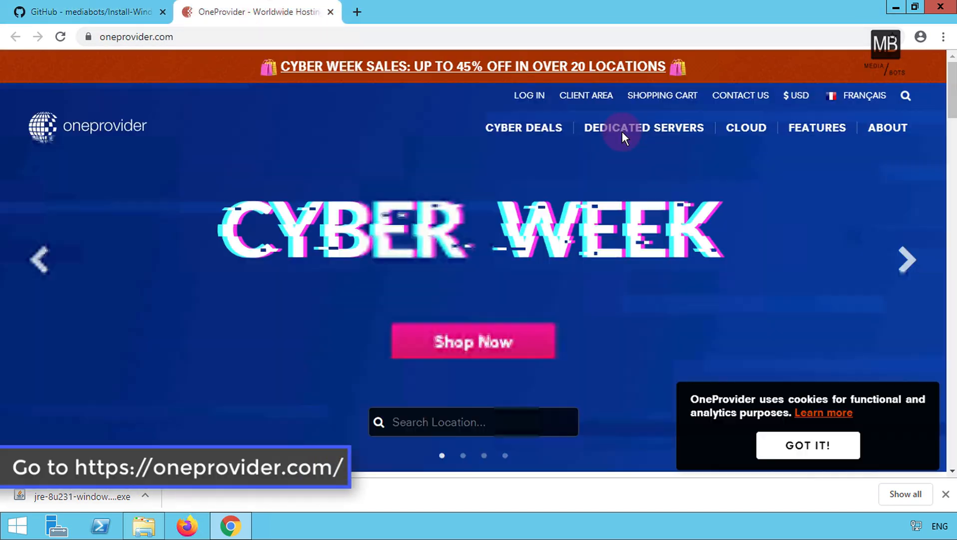
Sign in to the OneProvider client area with the account e-mail and password, declining password saving.
{"action": "left_click", "coordinate": [580, 96]}
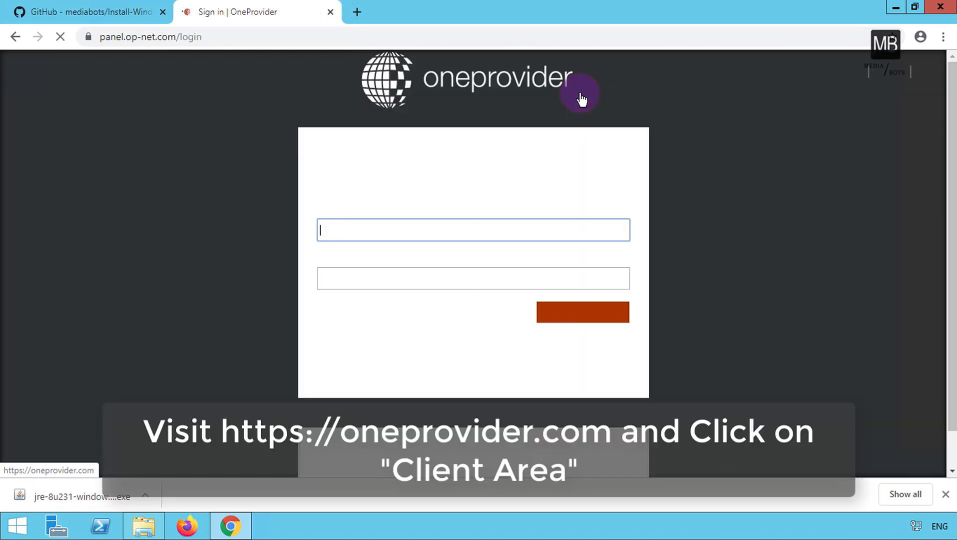
{"action": "left_click", "coordinate": [440, 228]}
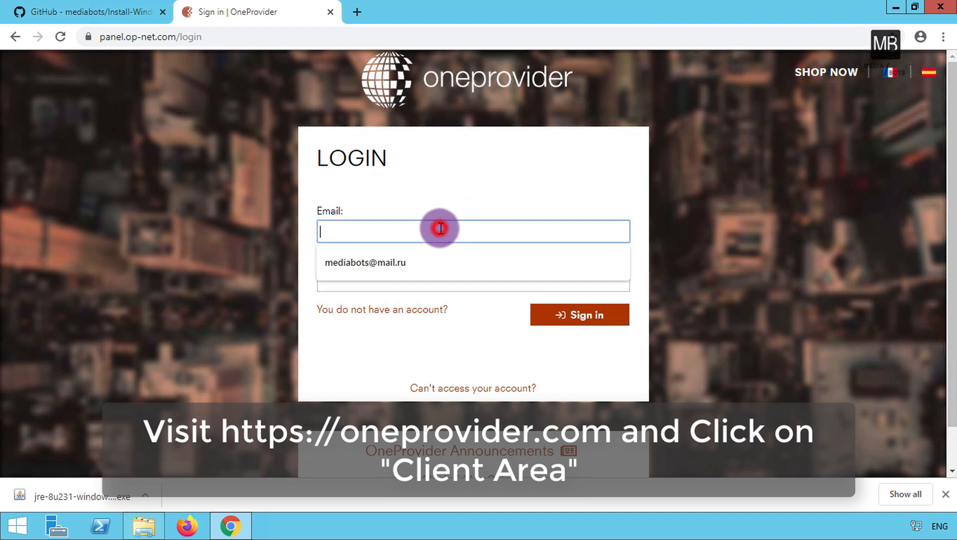
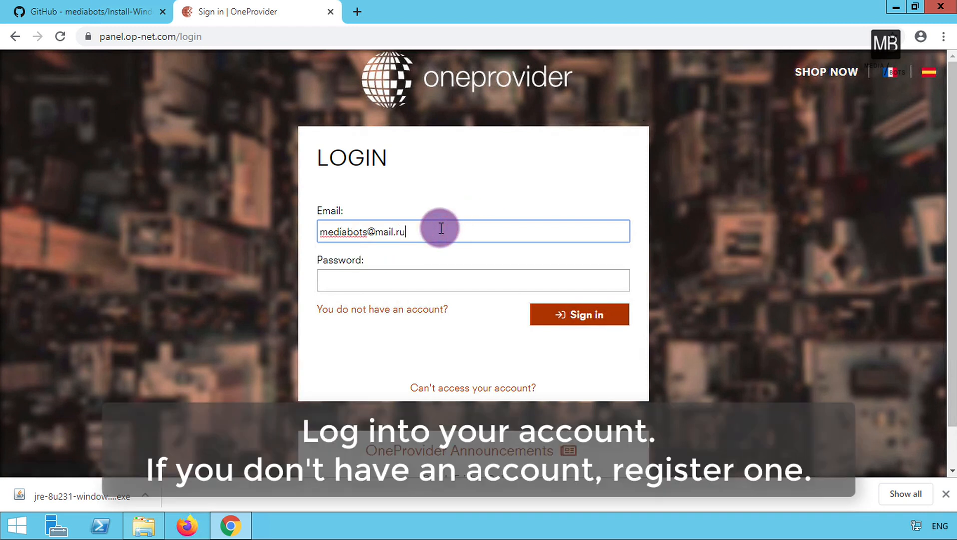
{"action": "key", "text": "Tab"}
{"action": "type", "text": "***"}
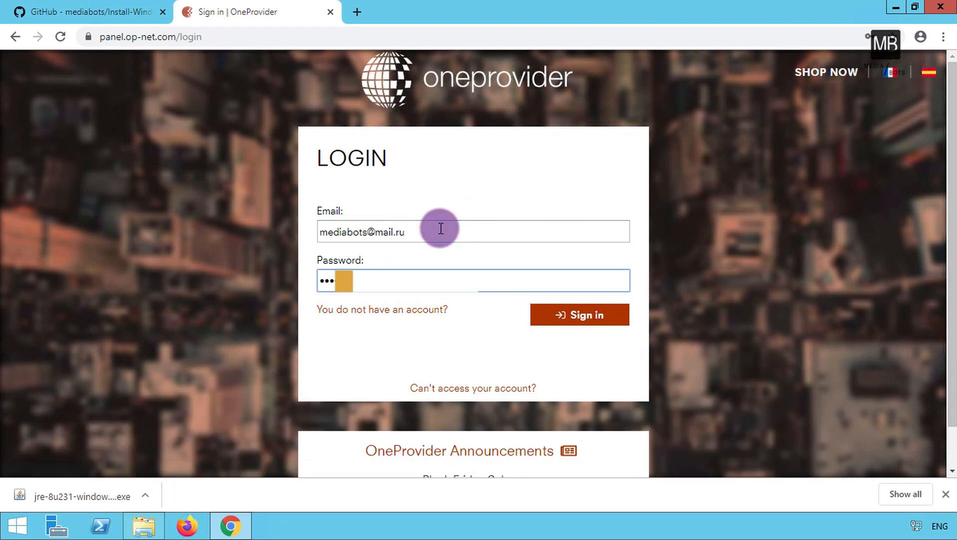
{"action": "left_click", "coordinate": [563, 306]}
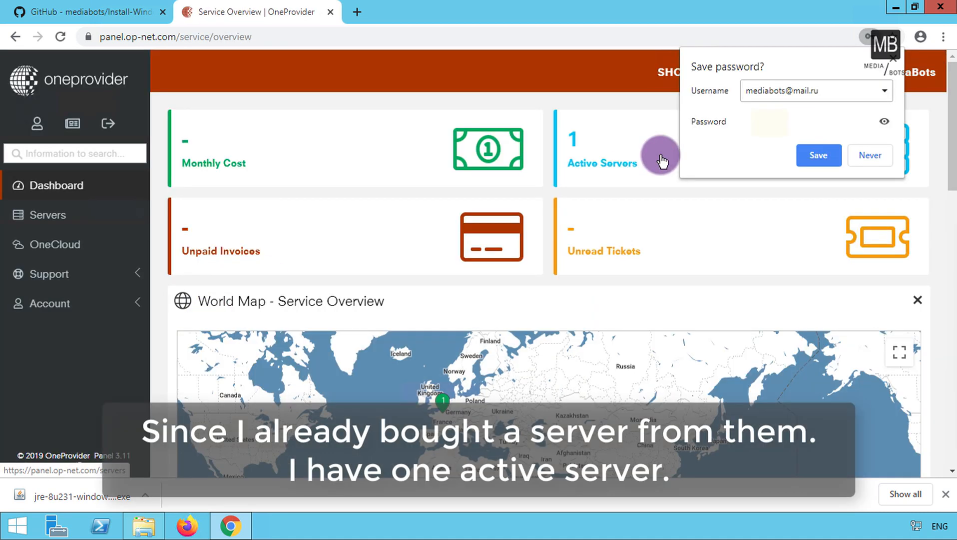
{"action": "left_click", "coordinate": [870, 152]}
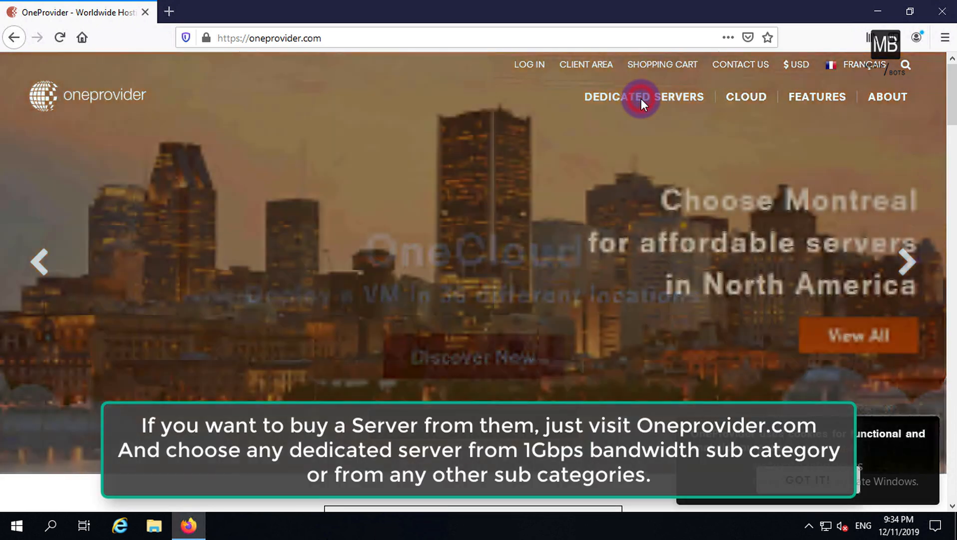
List 1Gbps dedicated servers and check the Paris Xeon E3-1220's IPMI options.
{"action": "left_click", "coordinate": [641, 100]}
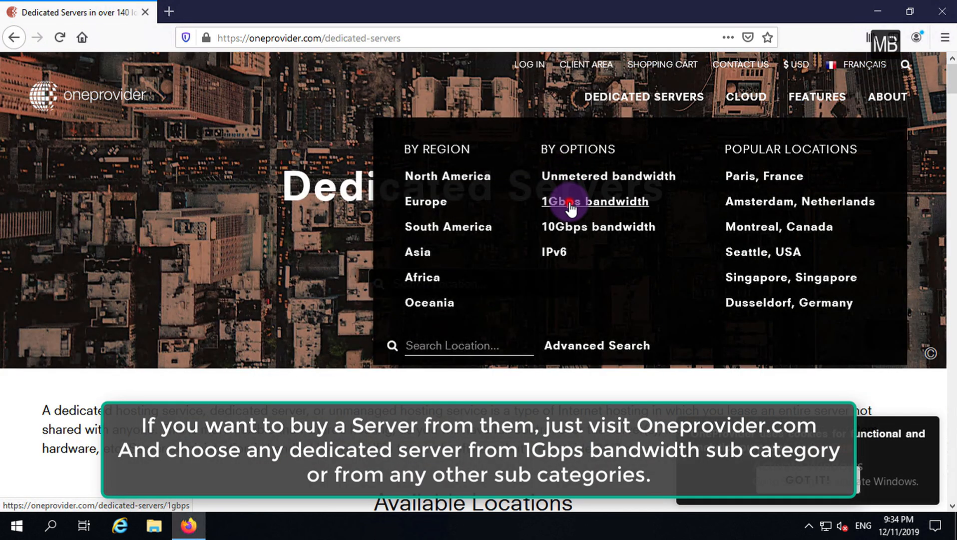
{"action": "left_click", "coordinate": [569, 201]}
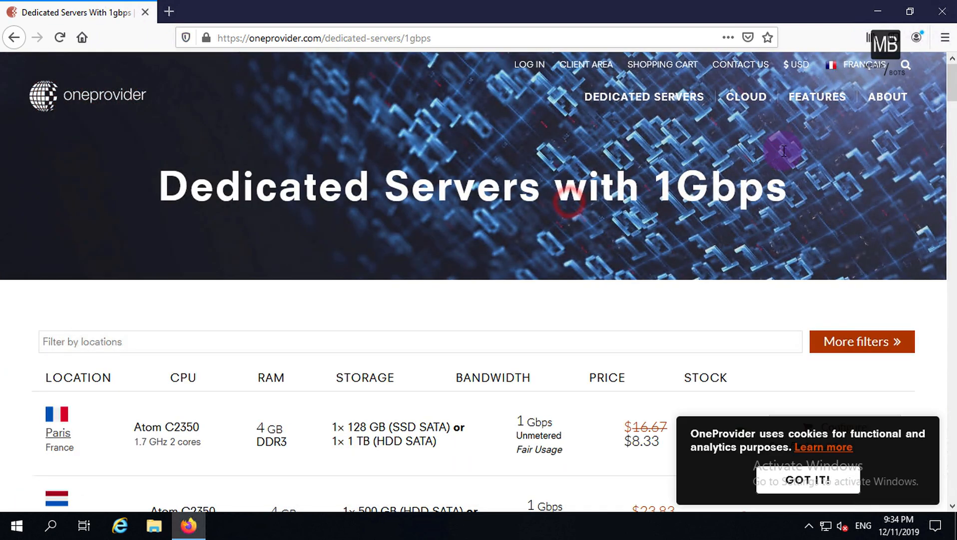
{"action": "left_click_drag", "start_coordinate": [952, 84], "coordinate": [952, 113]}
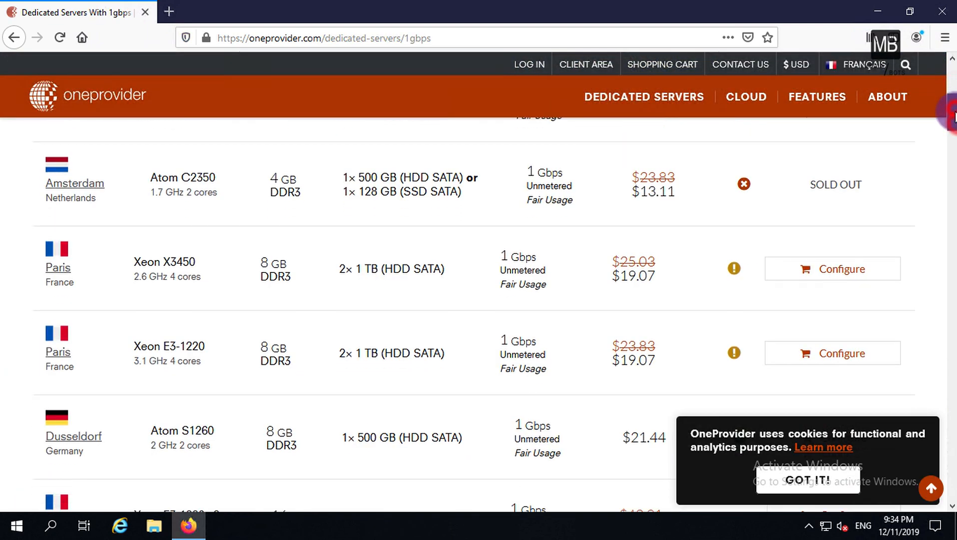
{"action": "left_click", "coordinate": [805, 482]}
{"action": "scroll", "coordinate": [807, 477], "scroll_direction": "down", "scroll_amount": 3}
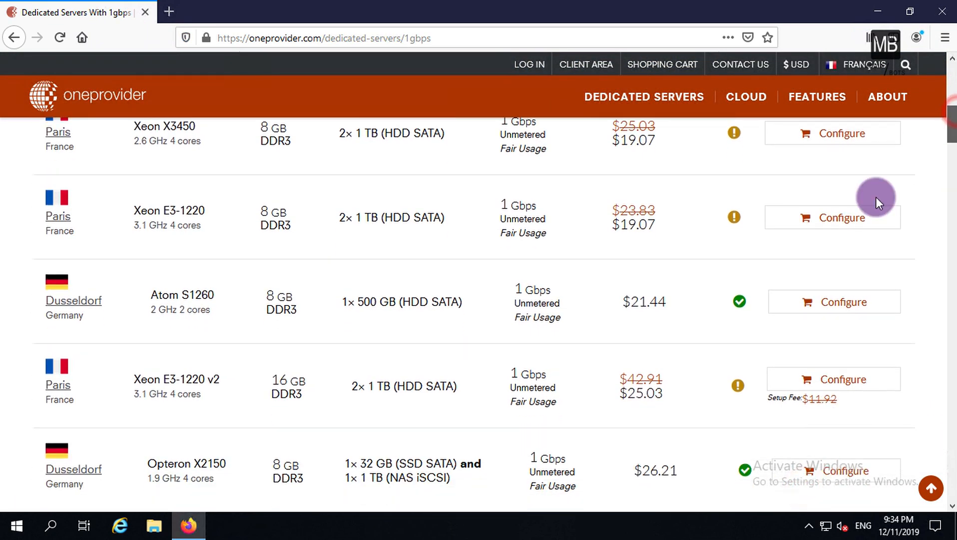
{"action": "left_click", "coordinate": [849, 219]}
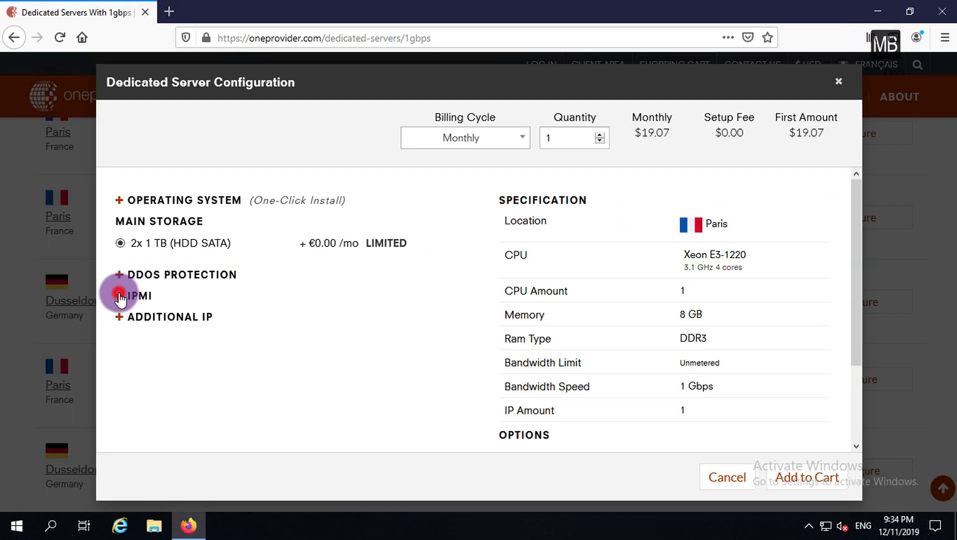
{"action": "left_click", "coordinate": [120, 296]}
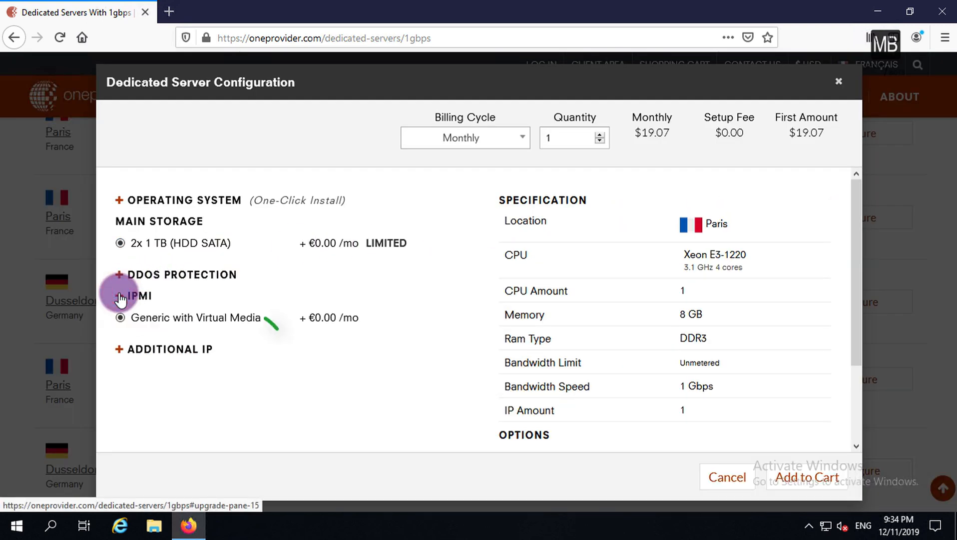
{"action": "left_click", "coordinate": [840, 81]}
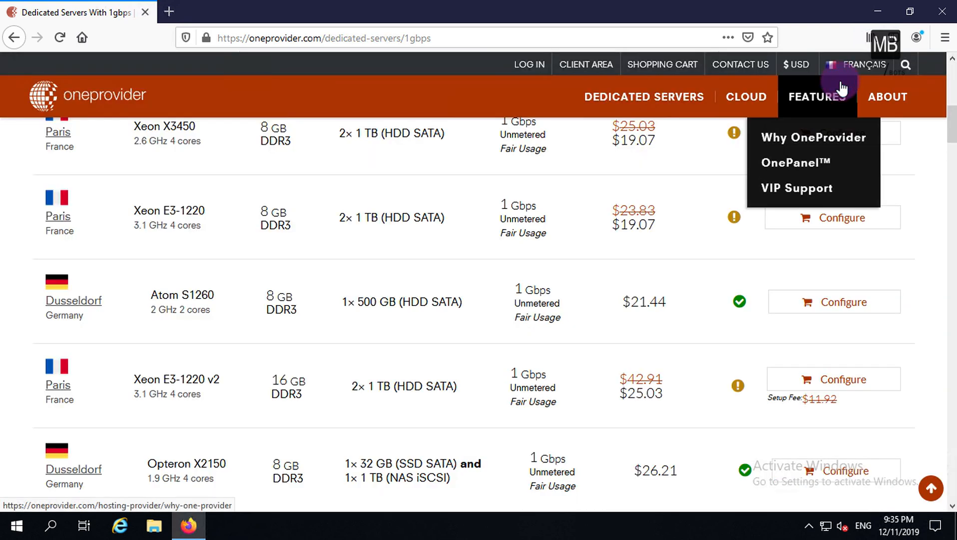
Check the Xeon E3-1220 v2's IPMI options, then show the Active Servers list.
{"action": "left_click", "coordinate": [823, 380]}
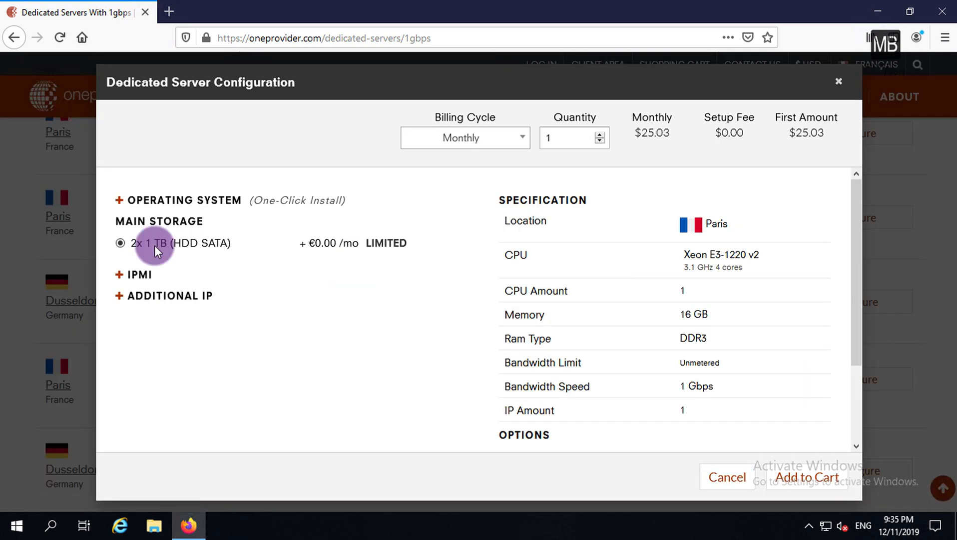
{"action": "left_click", "coordinate": [119, 276]}
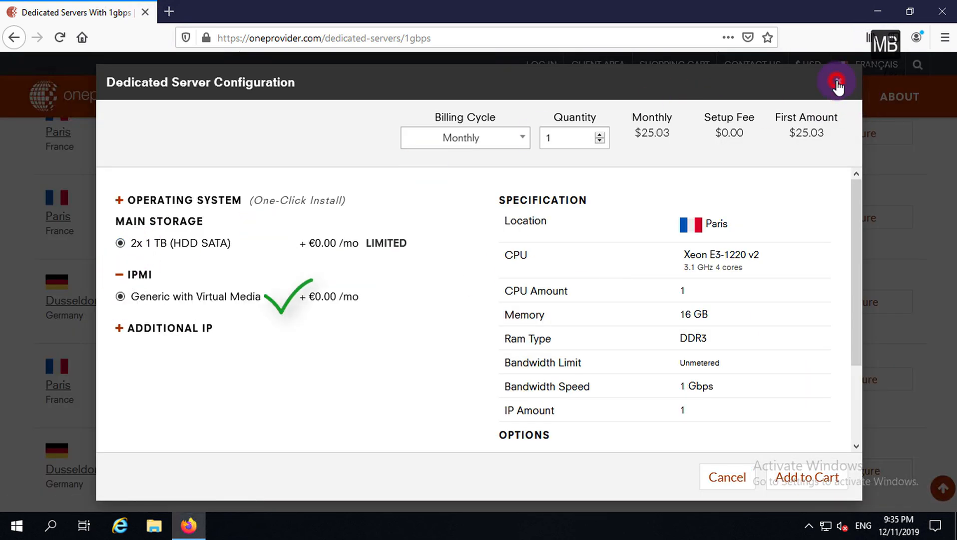
{"action": "left_click", "coordinate": [837, 83]}
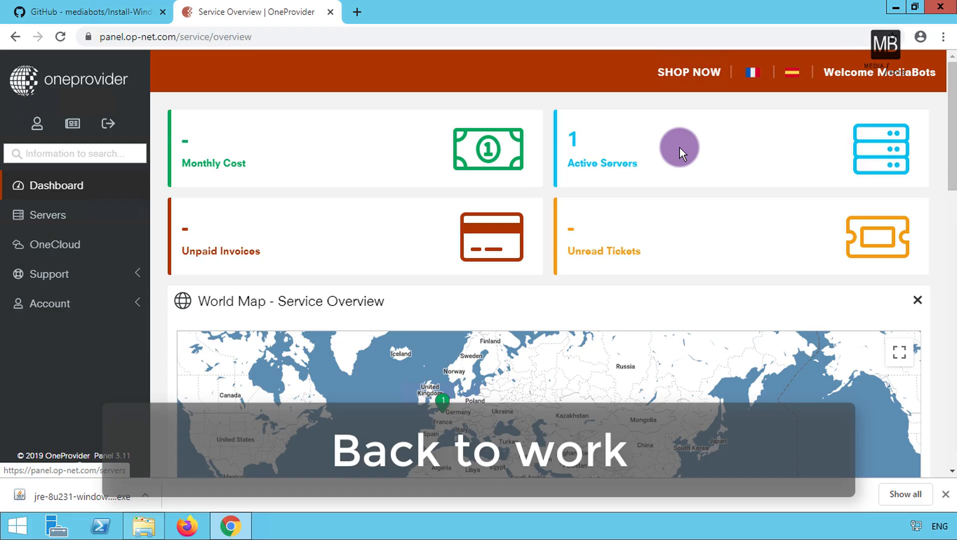
{"action": "left_click", "coordinate": [679, 146]}
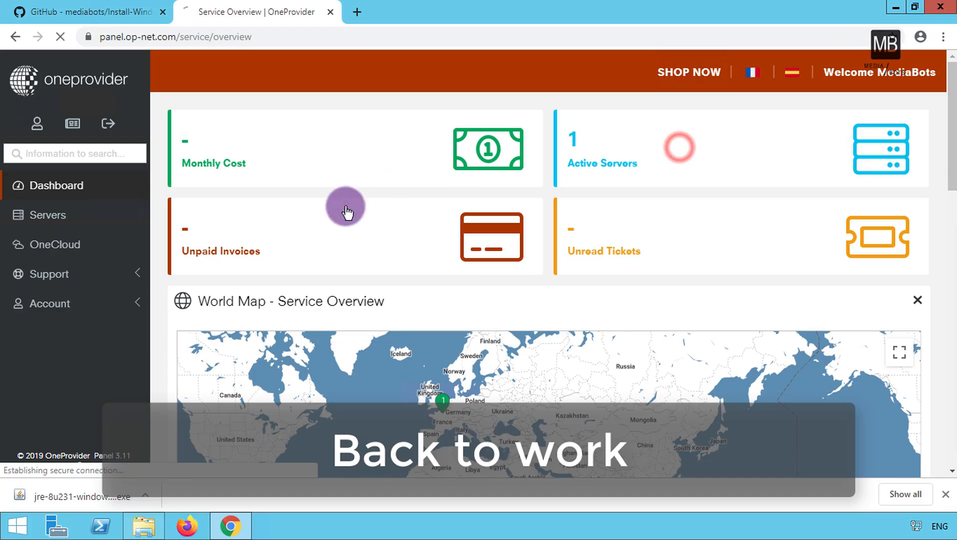
Create an IPMI session under server PAR-XXXXXX's Manage > IPMI Session tab.
{"action": "left_click", "coordinate": [945, 492]}
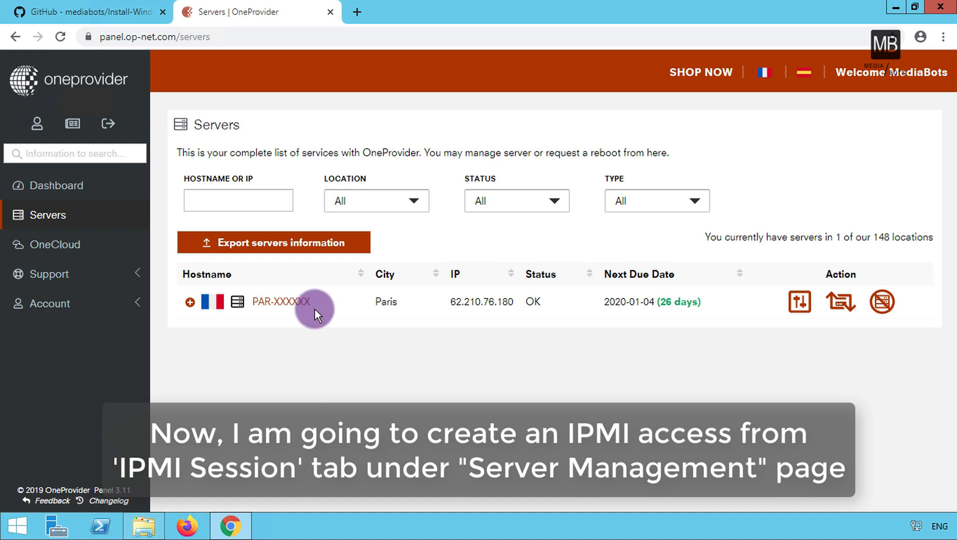
{"action": "left_click", "coordinate": [283, 300]}
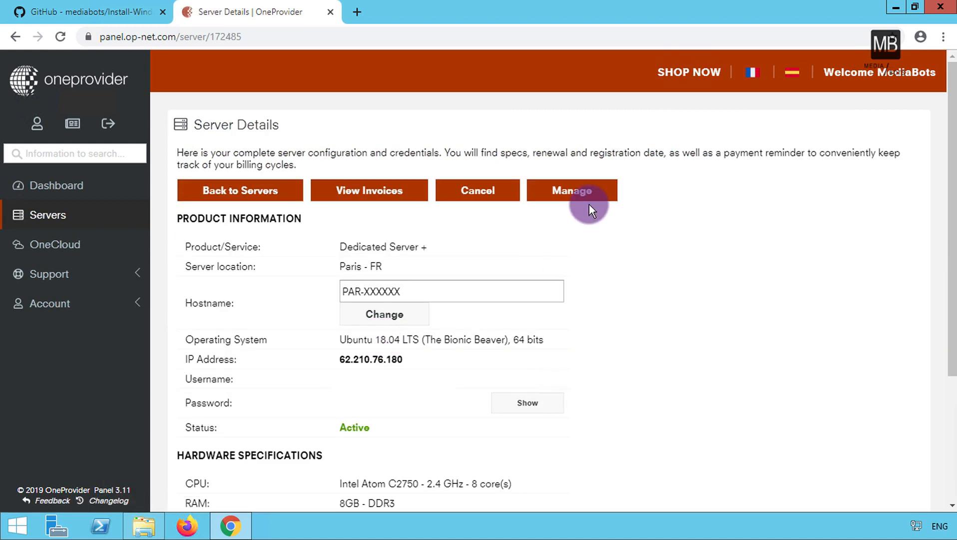
{"action": "left_click", "coordinate": [576, 191]}
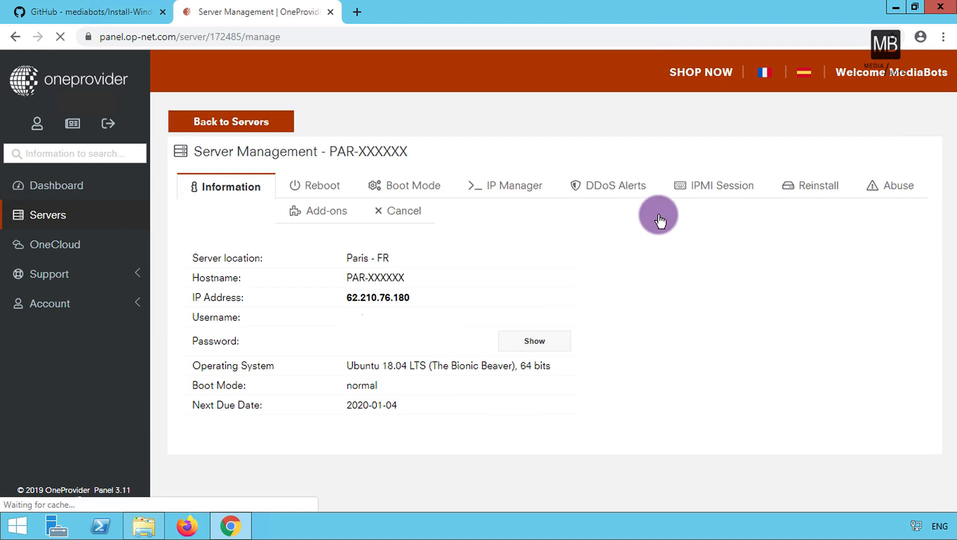
{"action": "left_click", "coordinate": [730, 183]}
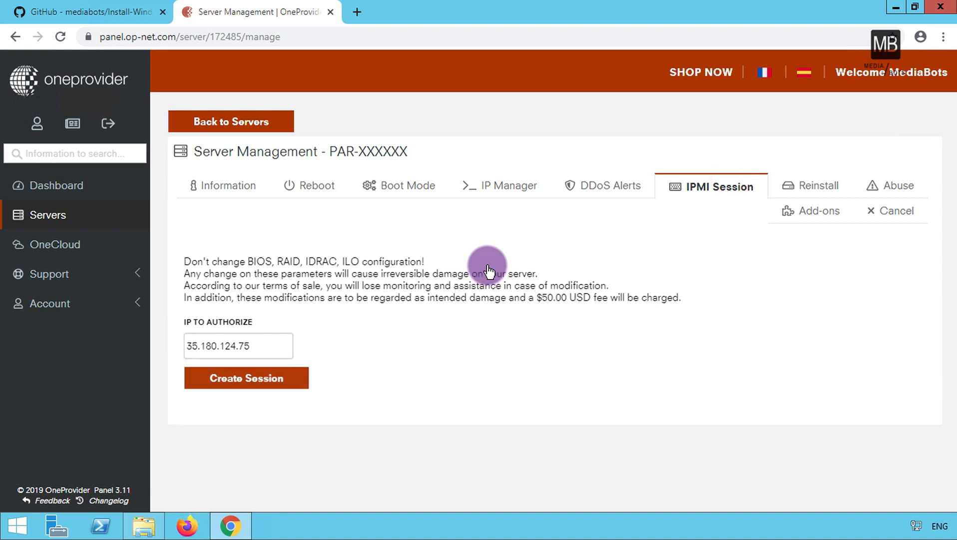
{"action": "left_click", "coordinate": [244, 372]}
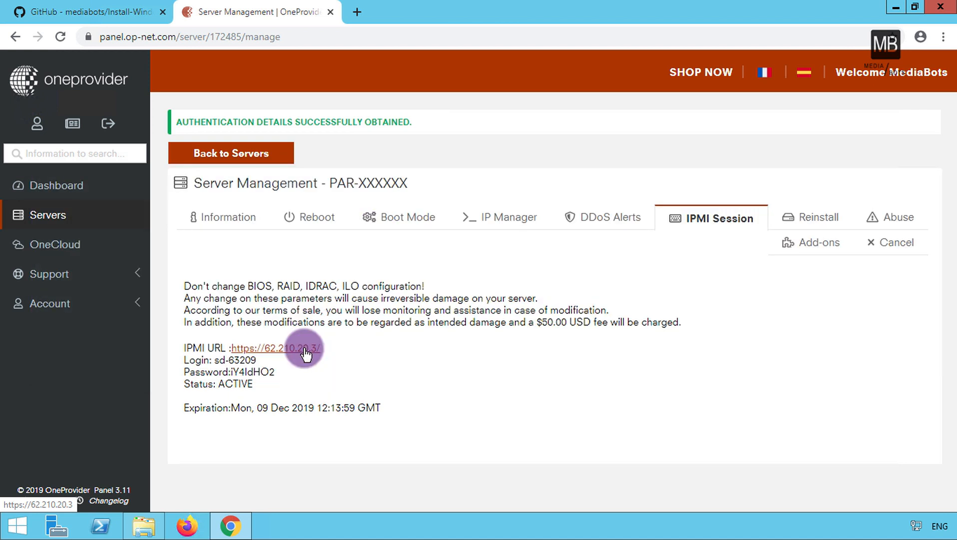
Open the IPMI URL in a new tab and proceed past the certificate warning.
{"action": "right_click", "coordinate": [303, 349]}
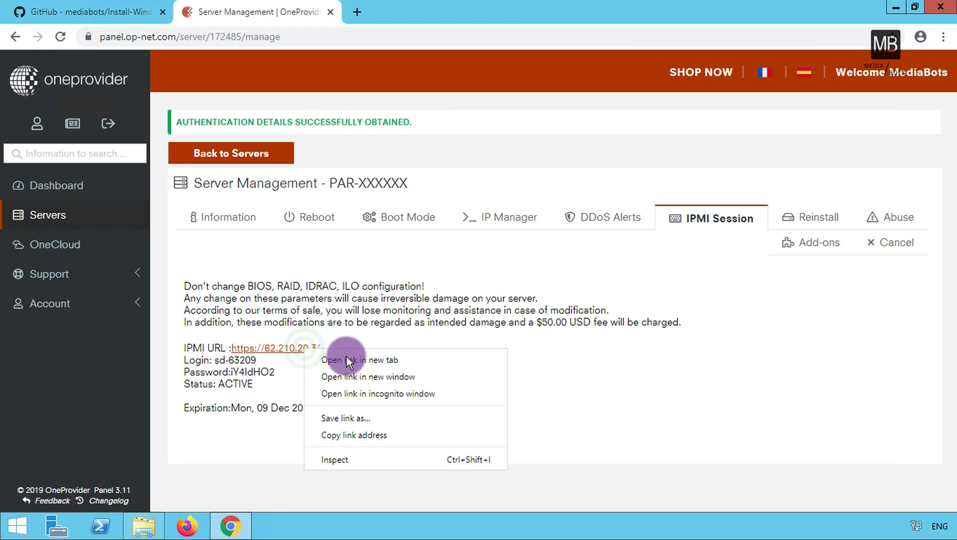
{"action": "left_click", "coordinate": [346, 359]}
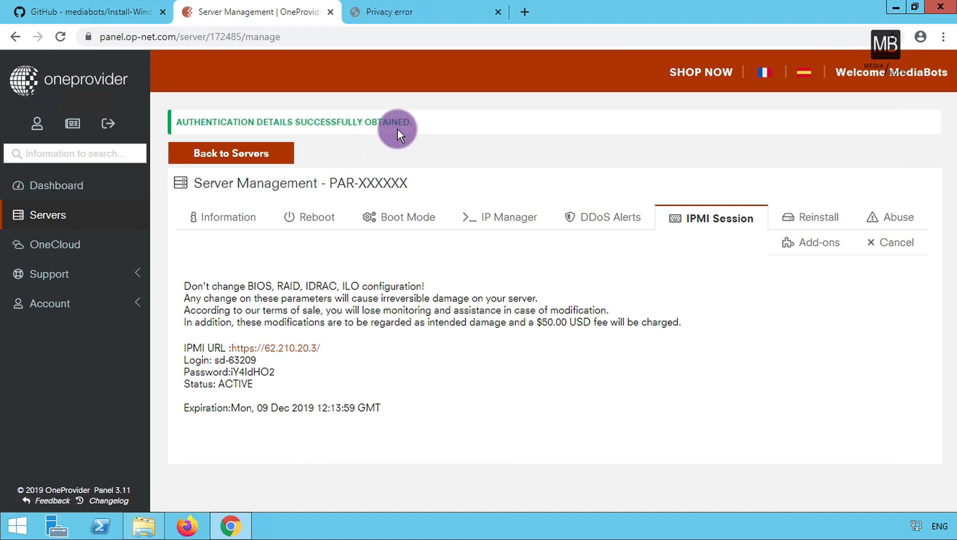
{"action": "left_click", "coordinate": [407, 8]}
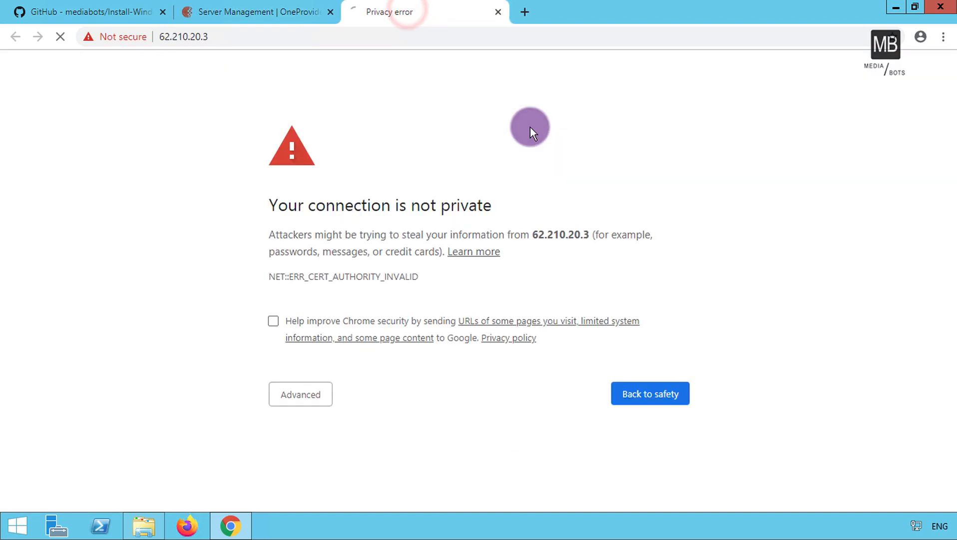
{"action": "left_click", "coordinate": [311, 394]}
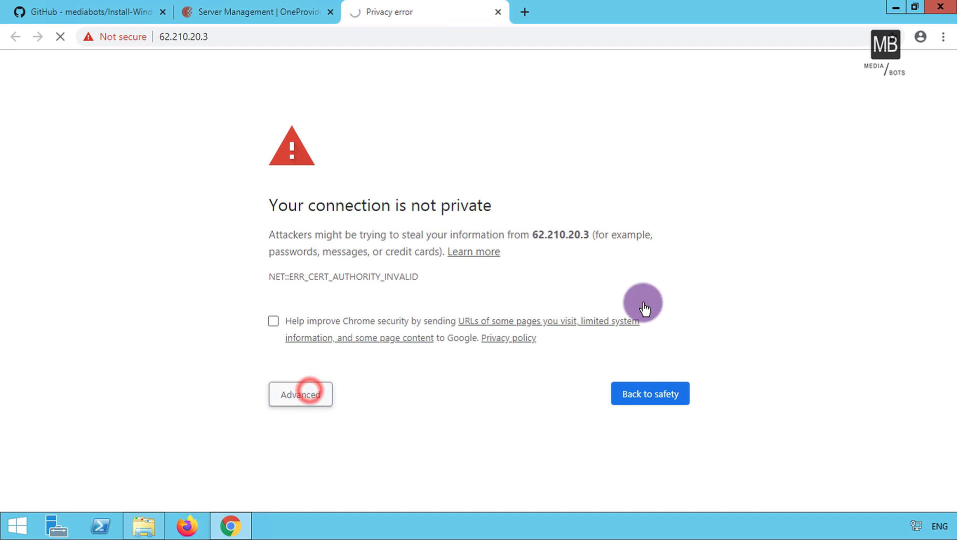
{"action": "scroll", "coordinate": [952, 364], "scroll_direction": "down", "scroll_amount": 1}
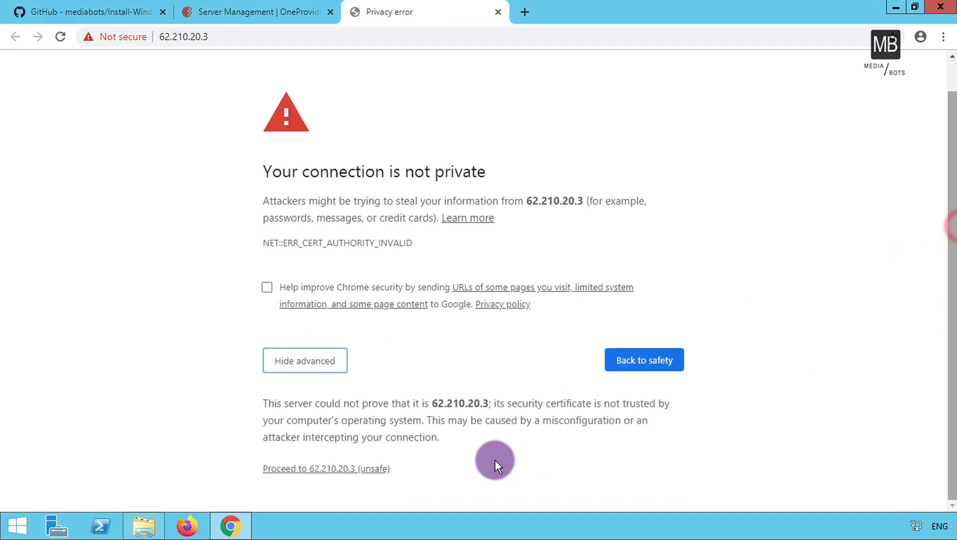
{"action": "left_click", "coordinate": [366, 469]}
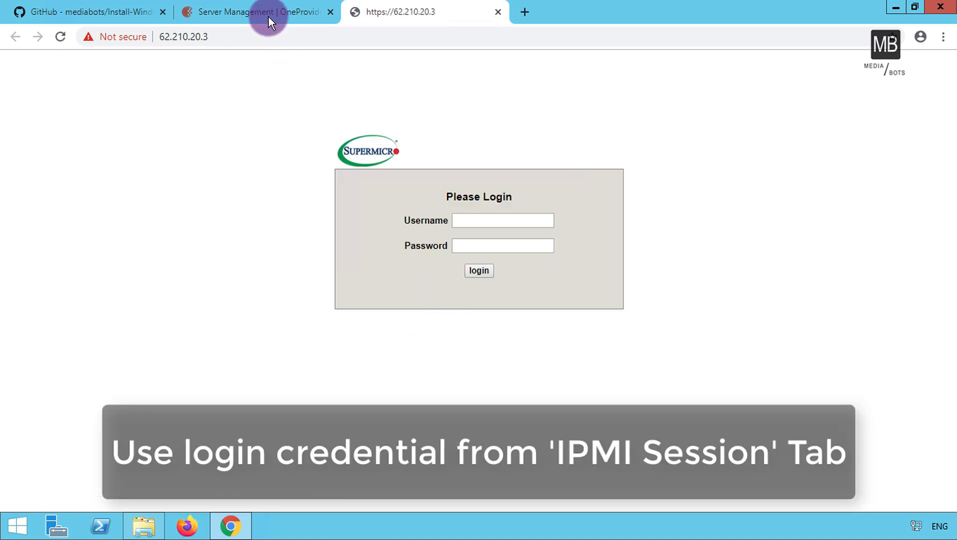
Copy the session's login name from OneProvider into the IPMI Username field.
{"action": "left_click", "coordinate": [268, 15]}
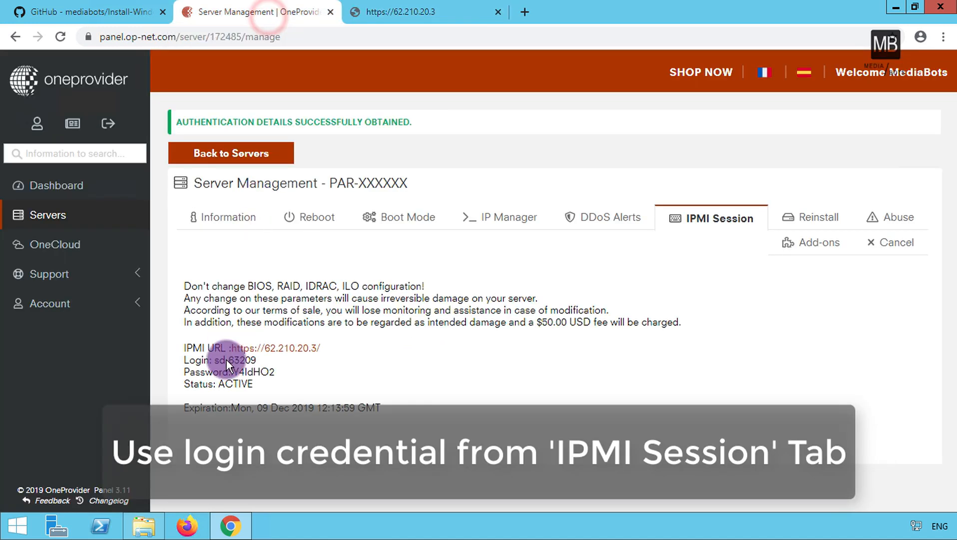
{"action": "left_click_drag", "start_coordinate": [214, 360], "coordinate": [257, 360]}
{"action": "right_click", "coordinate": [250, 361]}
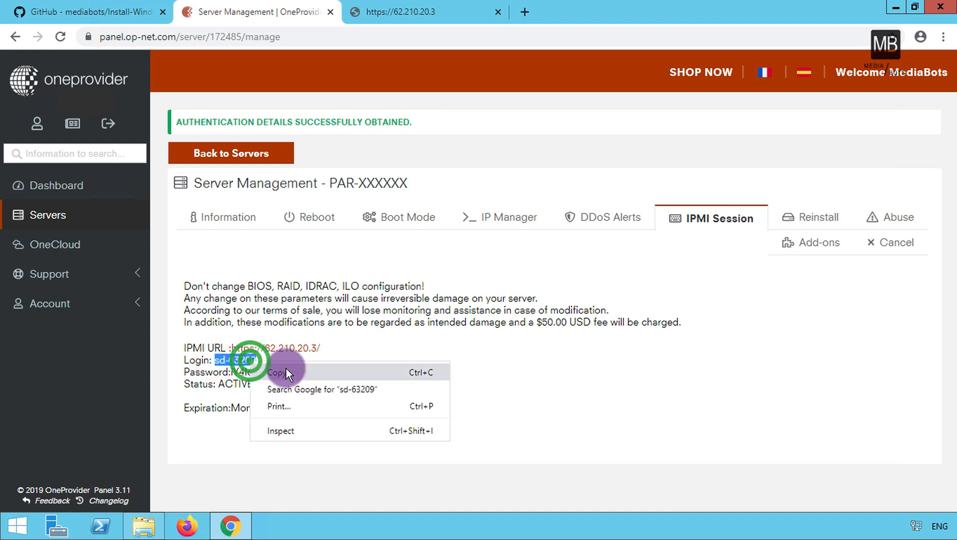
{"action": "left_click", "coordinate": [285, 373]}
{"action": "left_click", "coordinate": [412, 14]}
{"action": "left_click", "coordinate": [465, 218]}
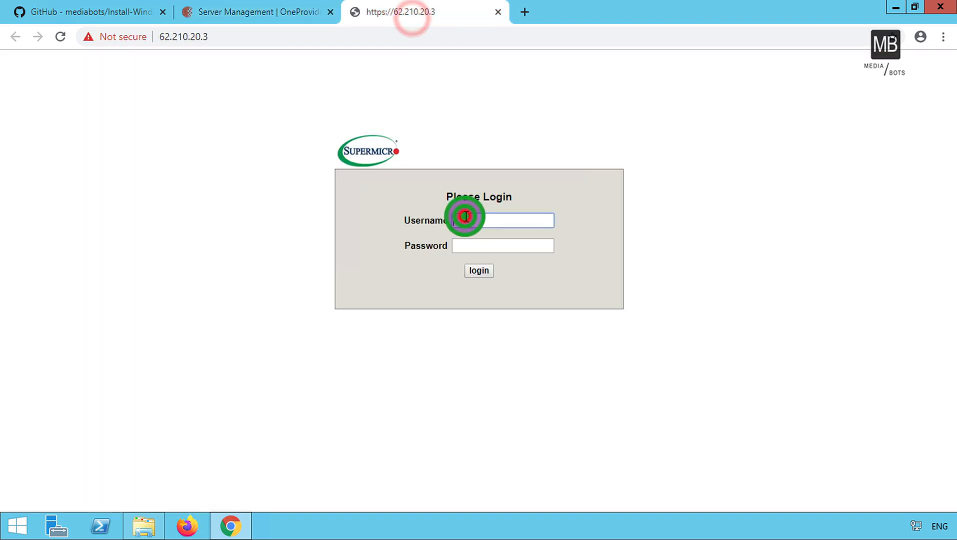
{"action": "right_click", "coordinate": [464, 217]}
{"action": "left_click", "coordinate": [506, 301]}
Copy the session password into the IPMI Password field and log in.
{"action": "left_click", "coordinate": [245, 14]}
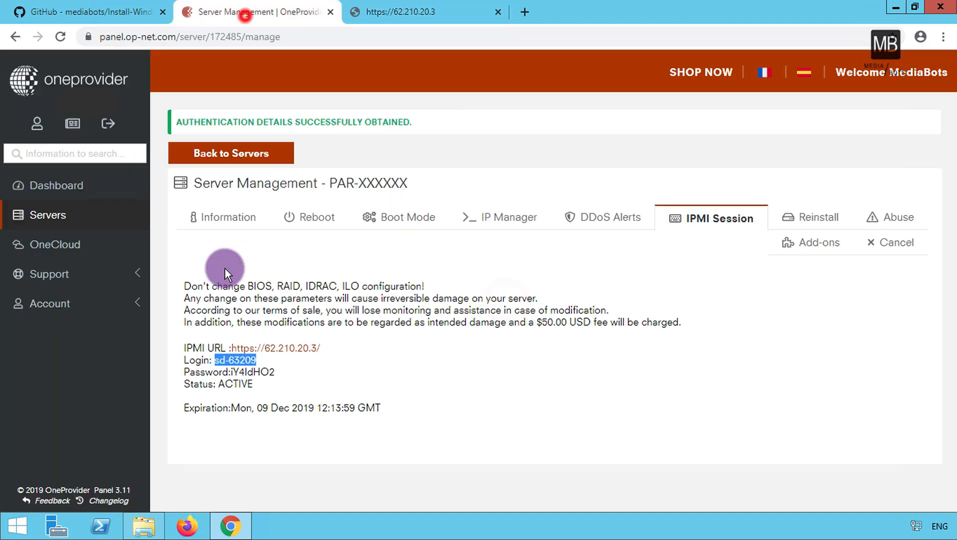
{"action": "left_click_drag", "start_coordinate": [231, 371], "coordinate": [267, 371]}
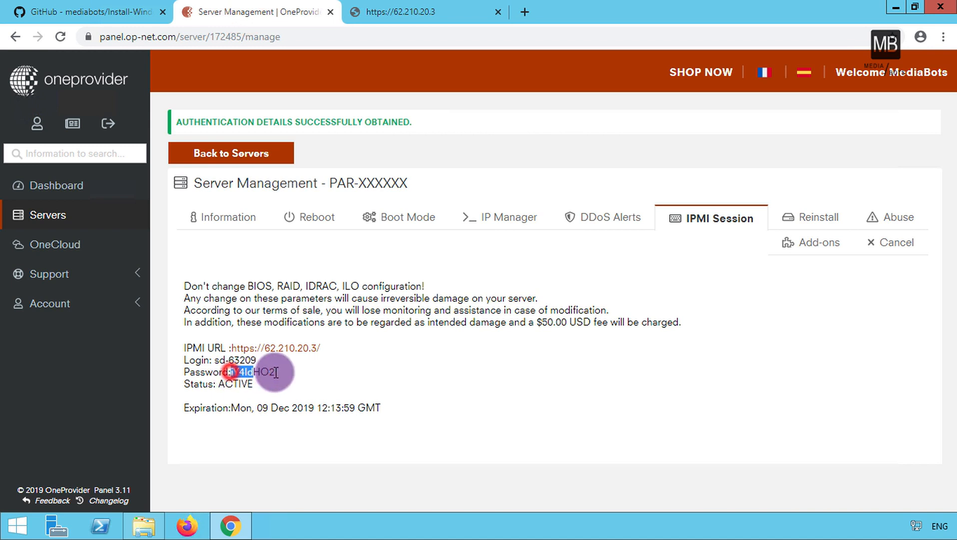
{"action": "right_click", "coordinate": [267, 373]}
{"action": "left_click", "coordinate": [294, 384]}
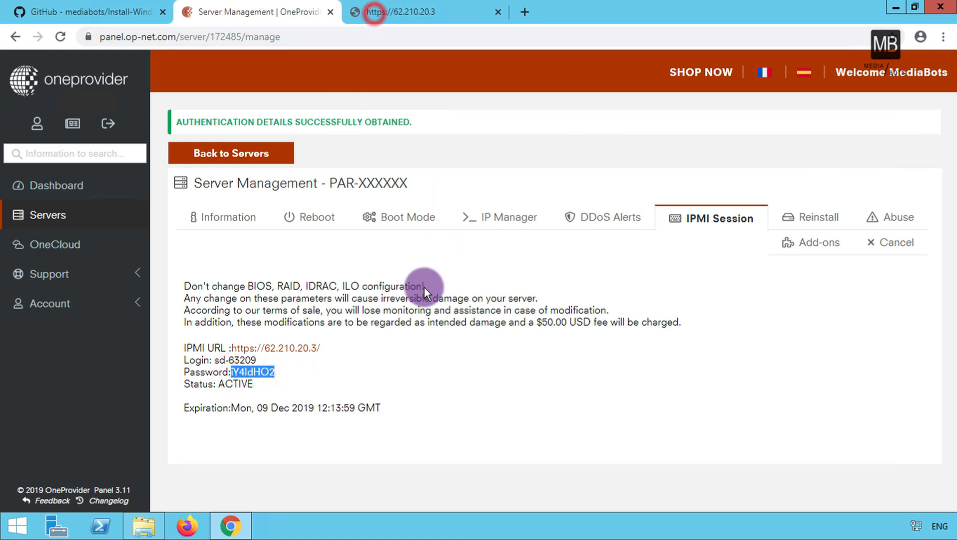
{"action": "key", "text": "ctrl+Tab"}
{"action": "right_click", "coordinate": [481, 245]}
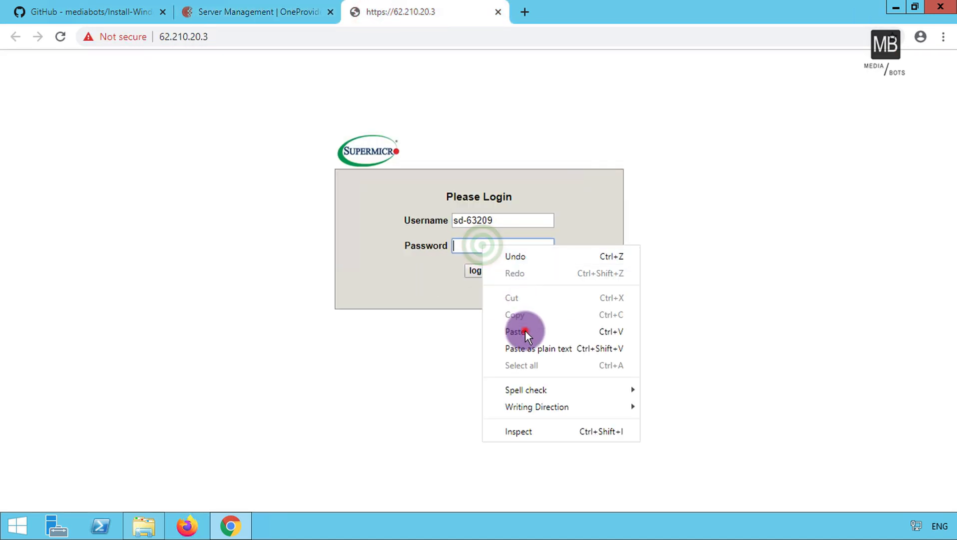
{"action": "left_click", "coordinate": [525, 331]}
{"action": "left_click", "coordinate": [481, 270]}
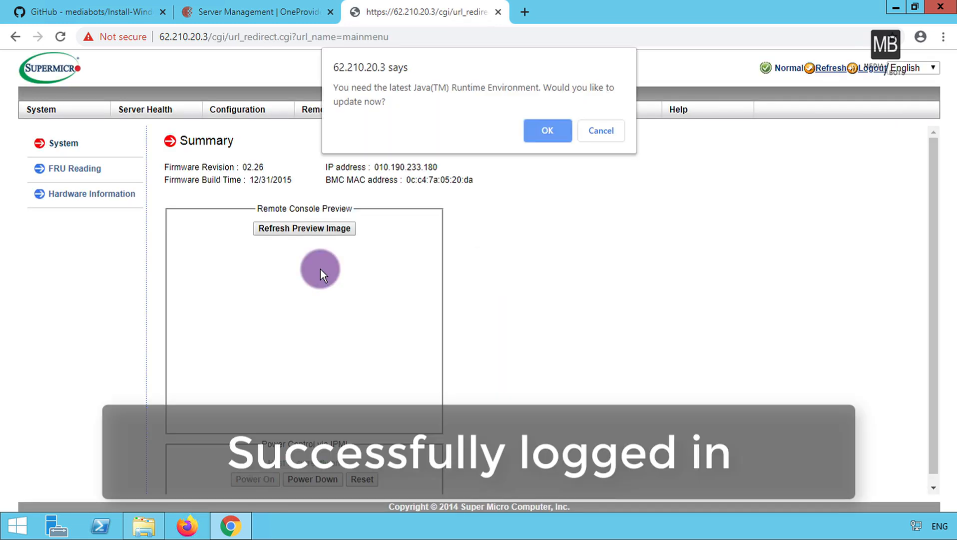
Dismiss the Java alerts, go to Remote Control > Console Redirection, and launch the console.
{"action": "left_click", "coordinate": [555, 128]}
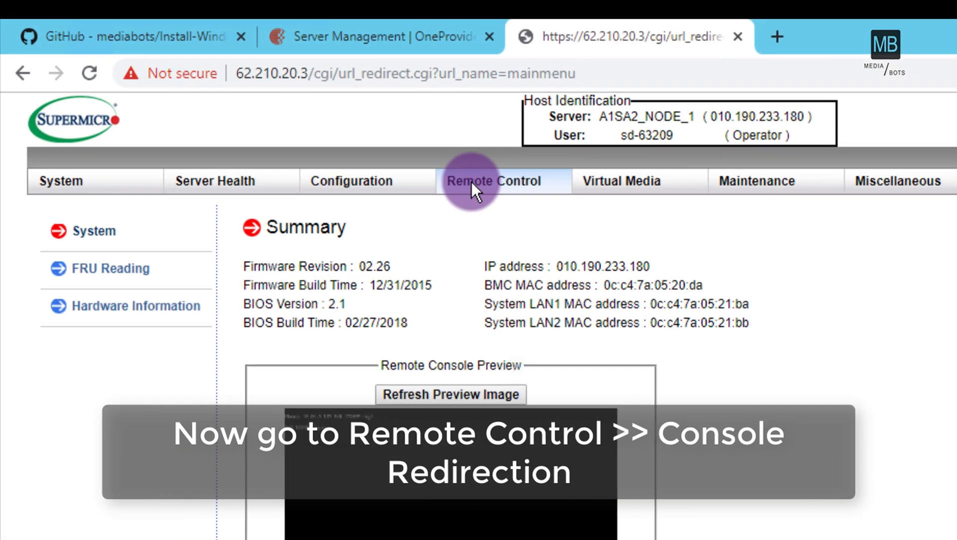
{"action": "mouse_move", "coordinate": [475, 183]}
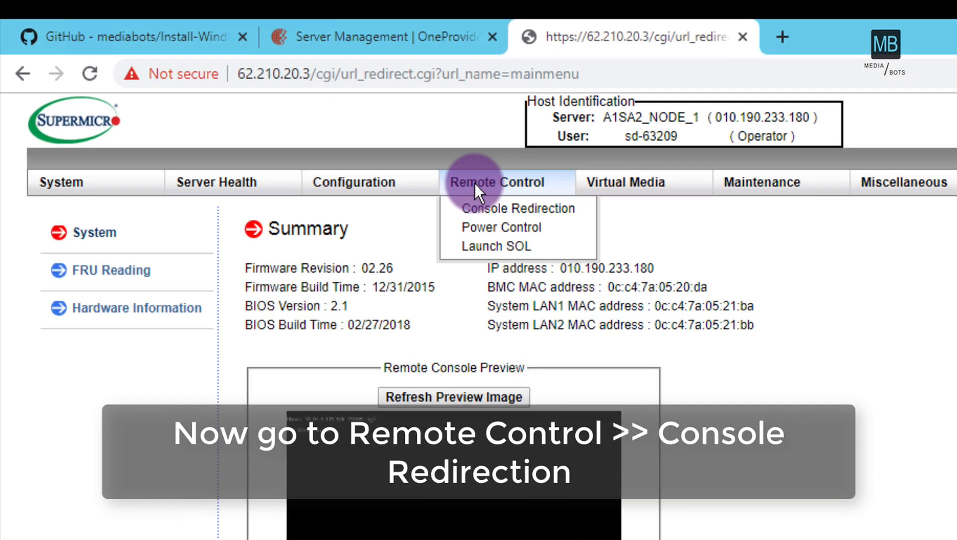
{"action": "left_click", "coordinate": [491, 206]}
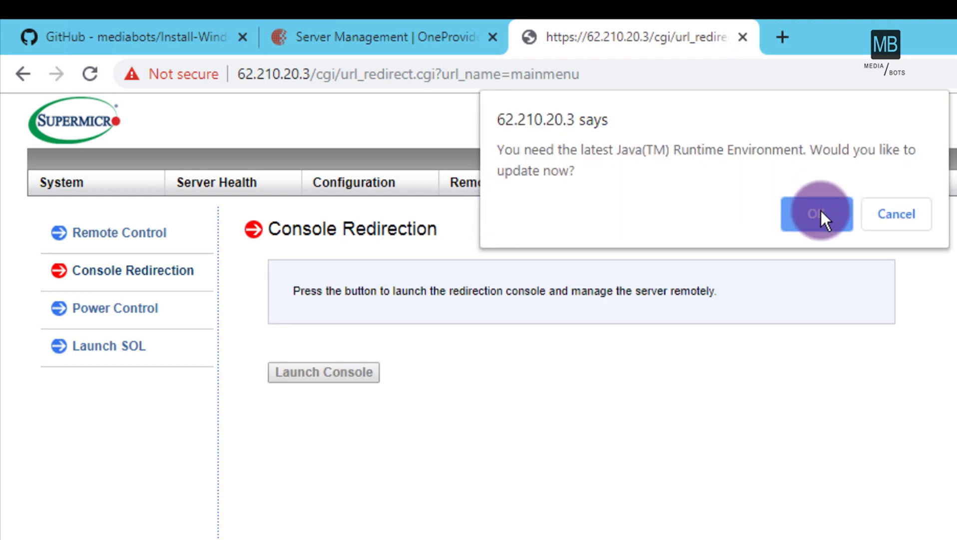
{"action": "left_click", "coordinate": [819, 212]}
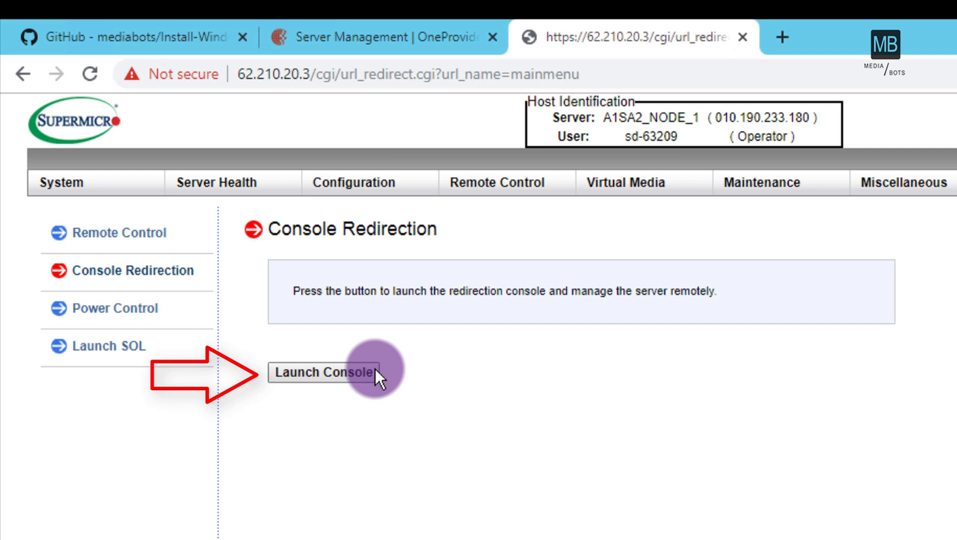
{"action": "left_click", "coordinate": [345, 370]}
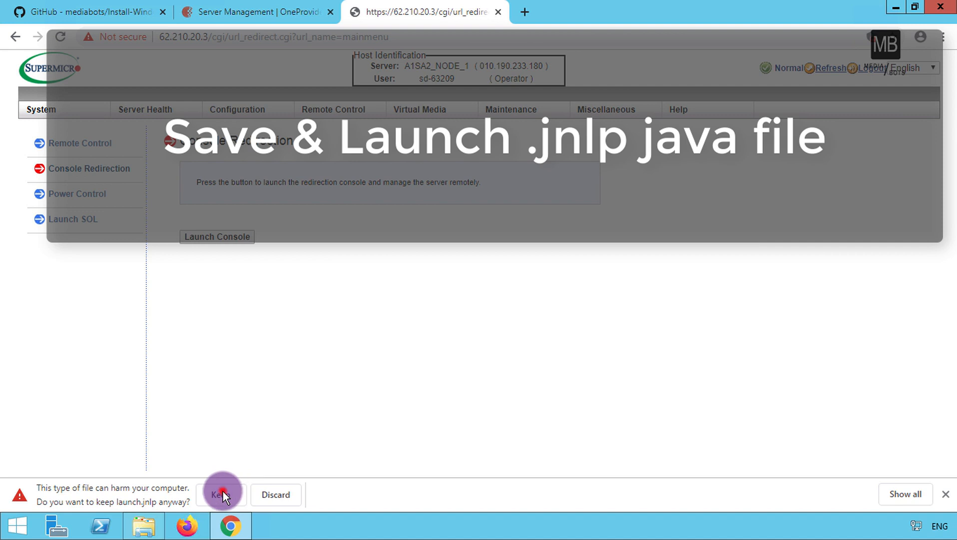
Keep and open launch.jnlp, accept the certificate warning, and run the iKVM Viewer.
{"action": "left_click", "coordinate": [223, 491]}
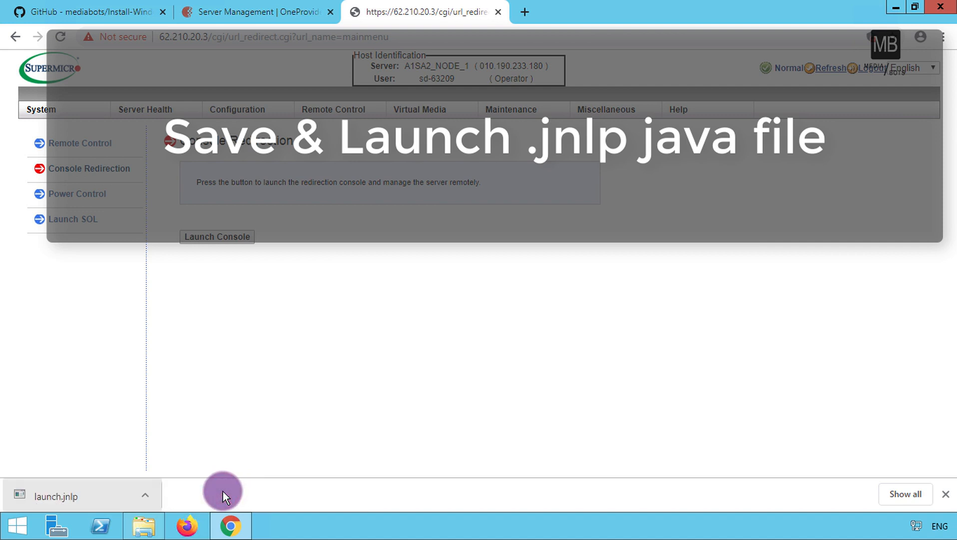
{"action": "left_click", "coordinate": [106, 494]}
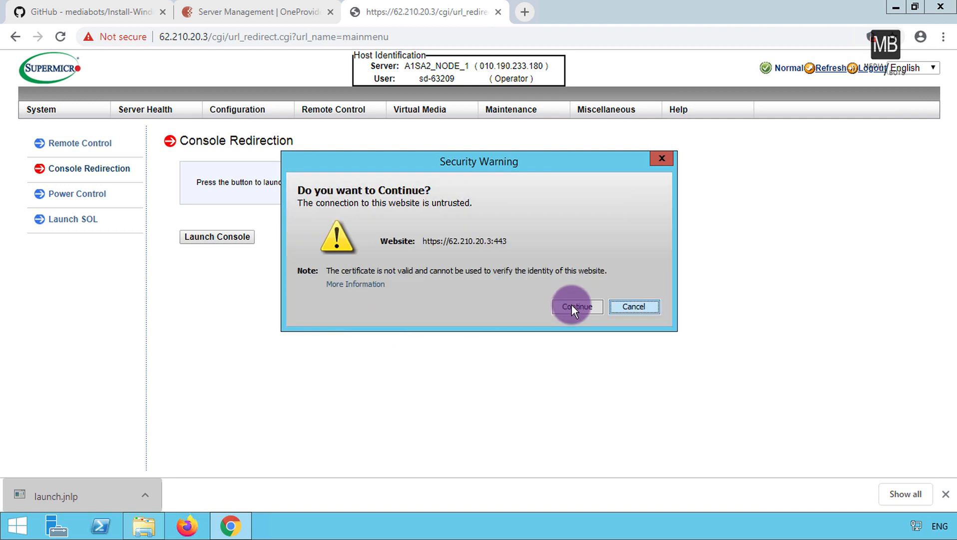
{"action": "left_click", "coordinate": [572, 306]}
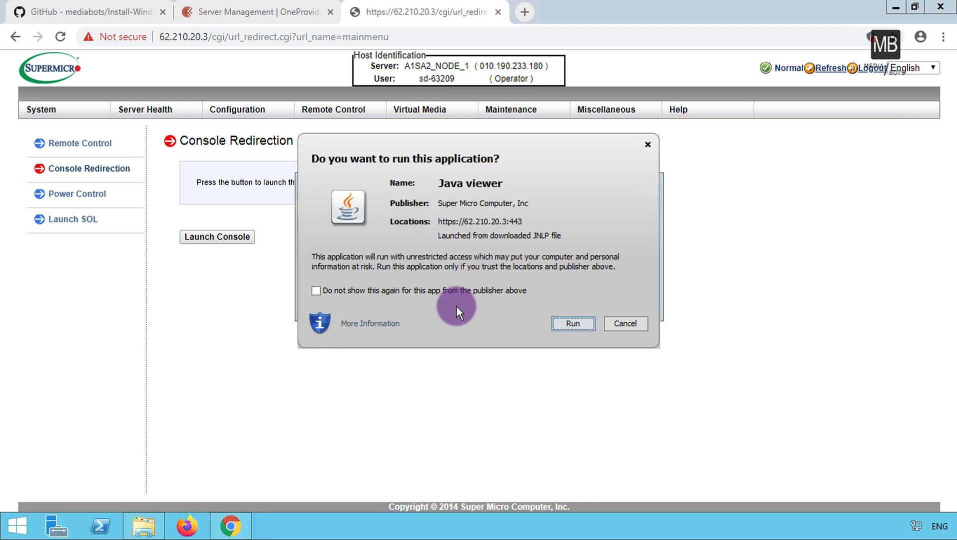
{"action": "left_click", "coordinate": [573, 324]}
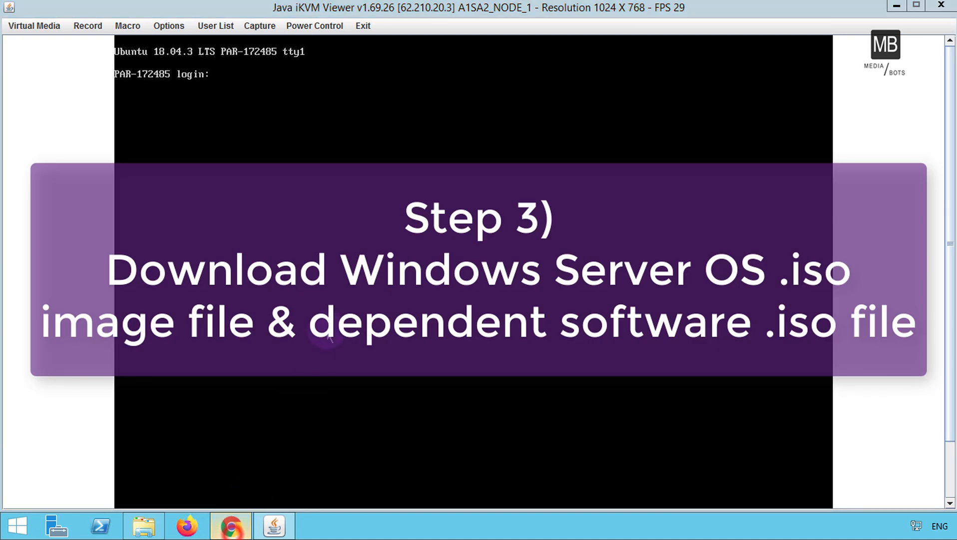
Download the Windows Server 2019 WS2019.iso from the GitHub installation guide's archive link.
{"action": "left_click", "coordinate": [230, 525]}
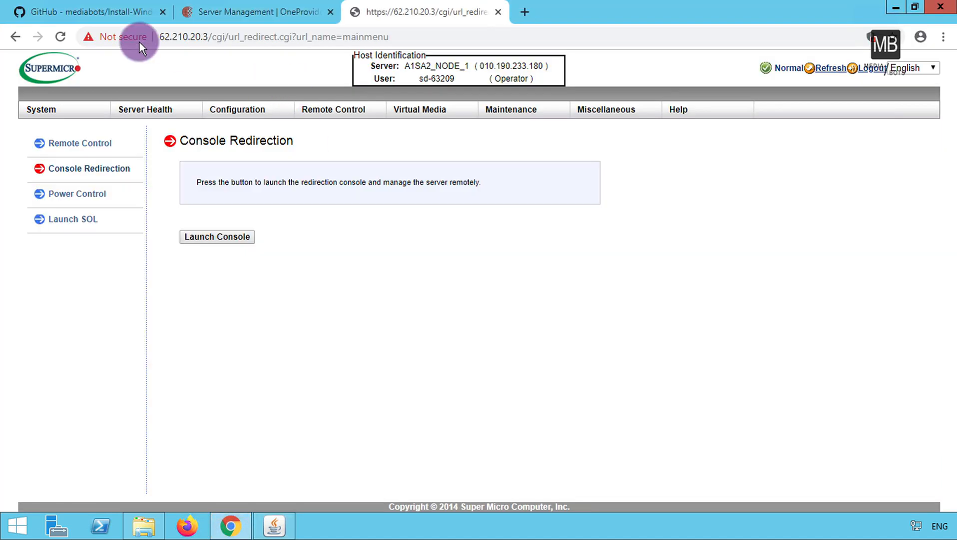
{"action": "left_click", "coordinate": [114, 20]}
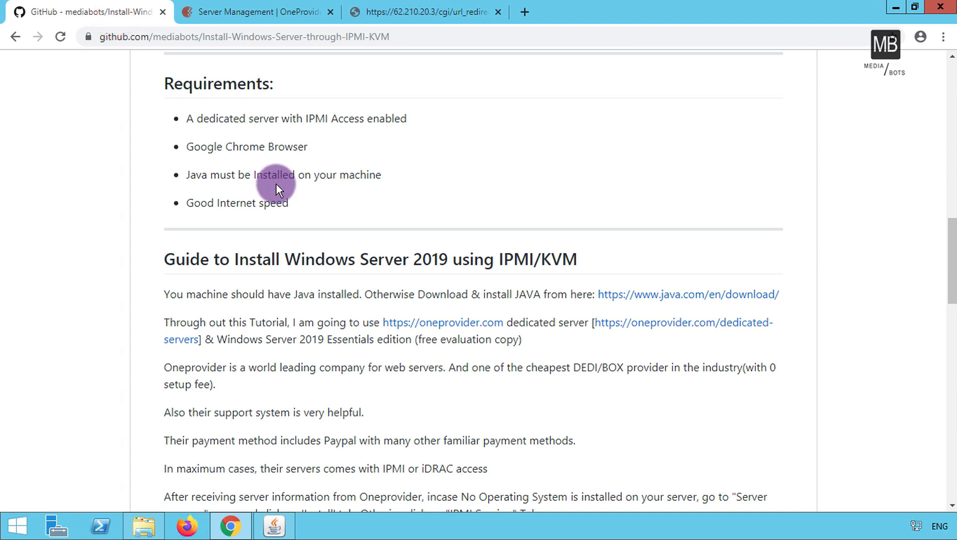
{"action": "scroll", "coordinate": [290, 248], "scroll_direction": "down", "scroll_amount": 3}
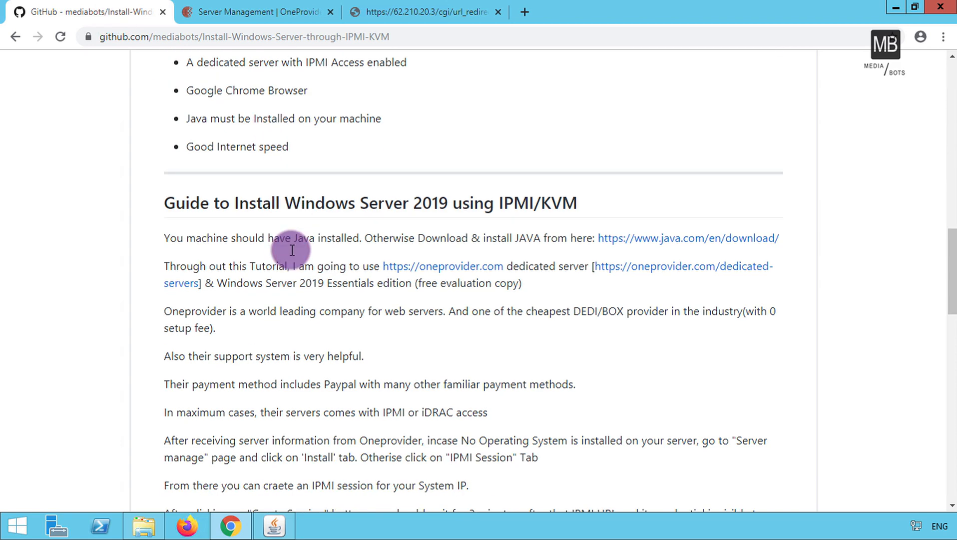
{"action": "scroll", "coordinate": [292, 250], "scroll_direction": "down", "scroll_amount": 6}
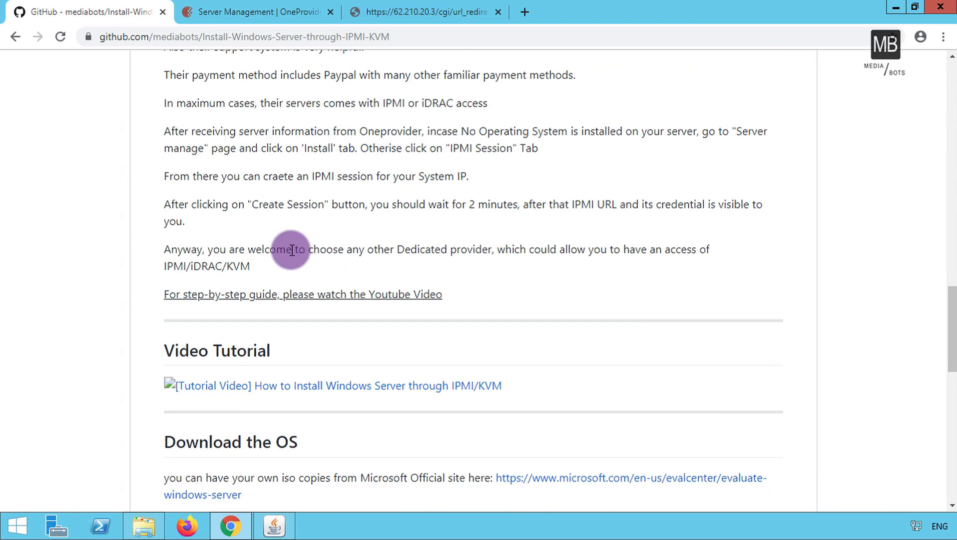
{"action": "scroll", "coordinate": [292, 250], "scroll_direction": "down", "scroll_amount": 5}
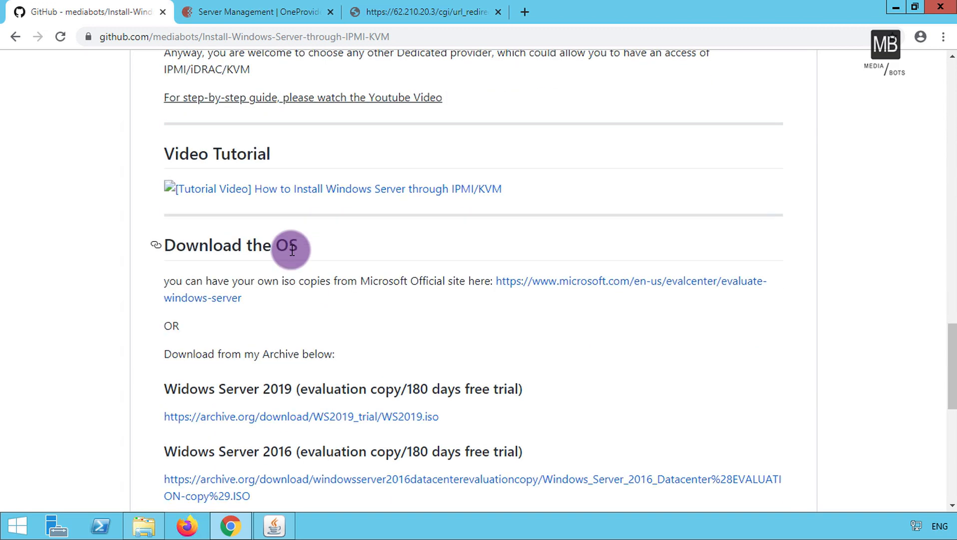
{"action": "scroll", "coordinate": [292, 250], "scroll_direction": "down", "scroll_amount": 1}
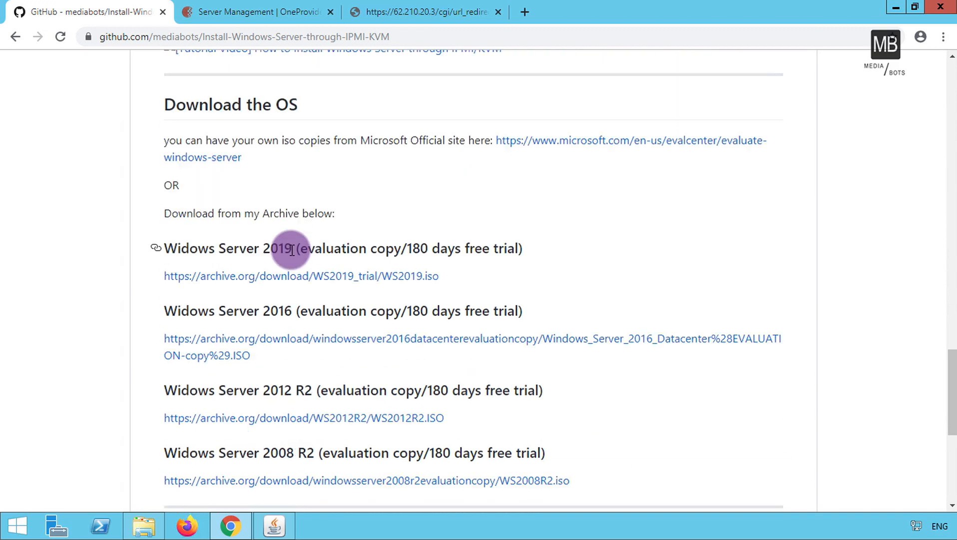
{"action": "left_click", "coordinate": [334, 276]}
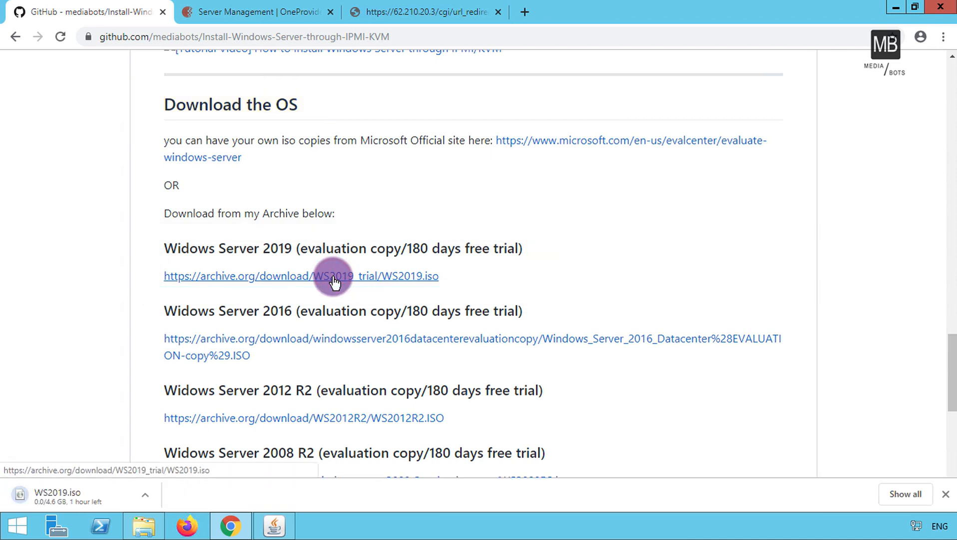
Download Extra-Dependent-Softwares.iso from the guide's extra dependent software section.
{"action": "left_click", "coordinate": [74, 350]}
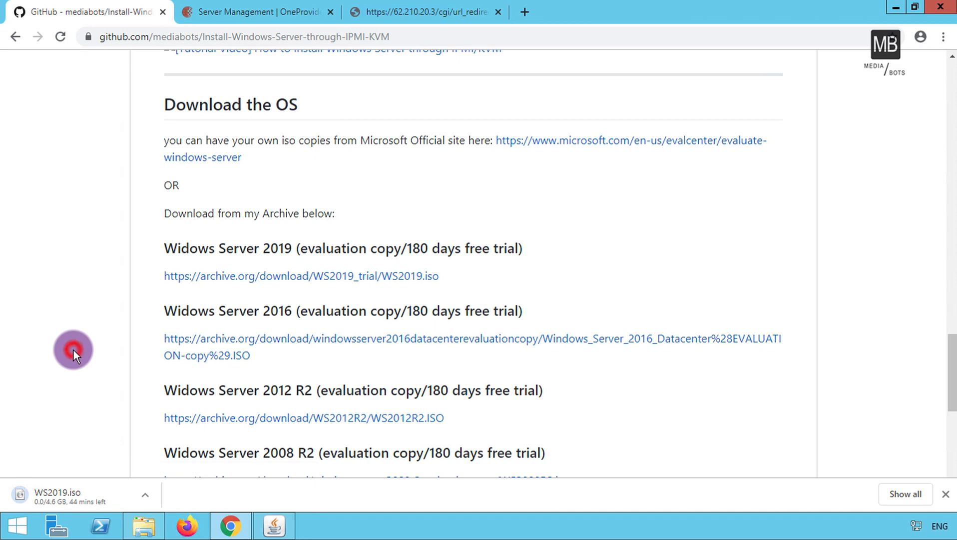
{"action": "scroll", "coordinate": [73, 350], "scroll_direction": "down", "scroll_amount": 6}
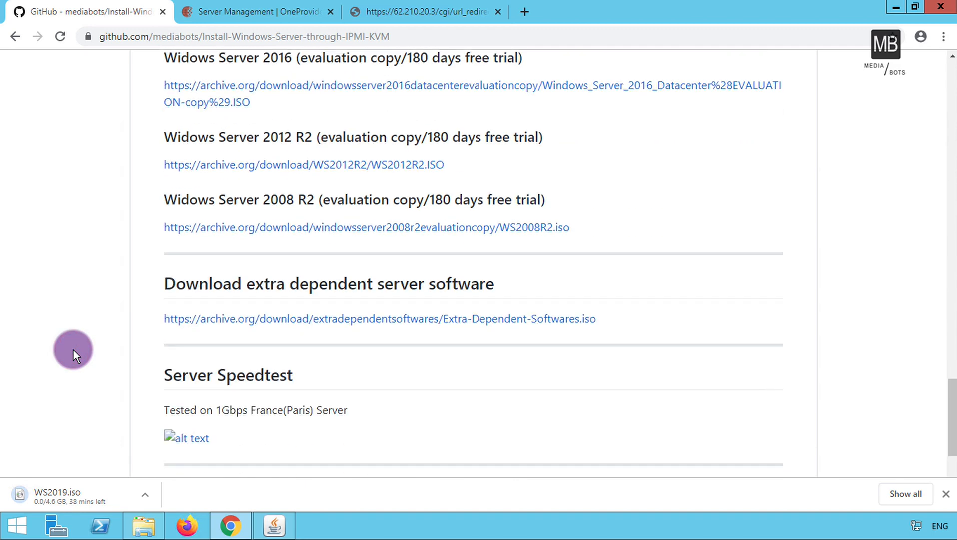
{"action": "left_click", "coordinate": [258, 290]}
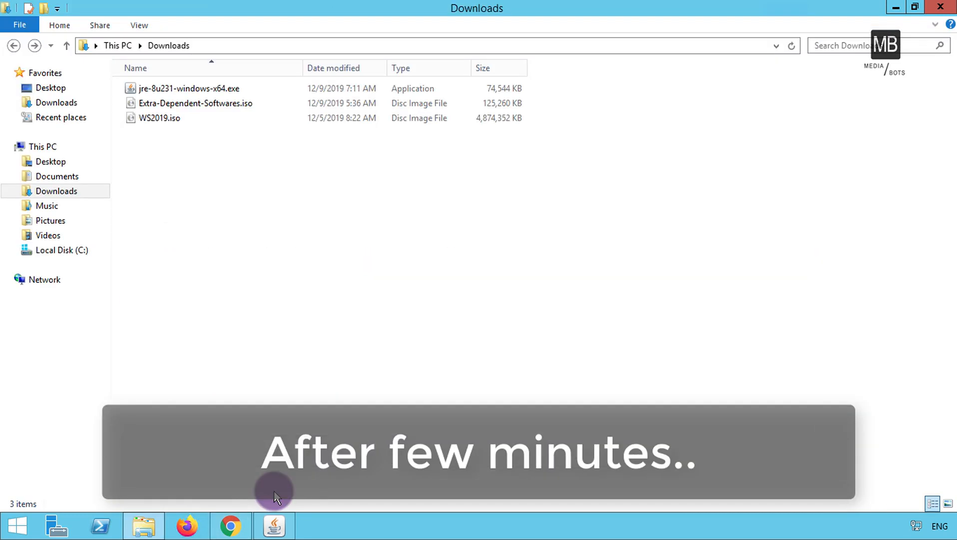
With WS2019.iso and Extra-Dependent-Softwares.iso confirmed in Downloads, switch to the Java iKVM Viewer.
{"action": "left_click", "coordinate": [272, 525]}
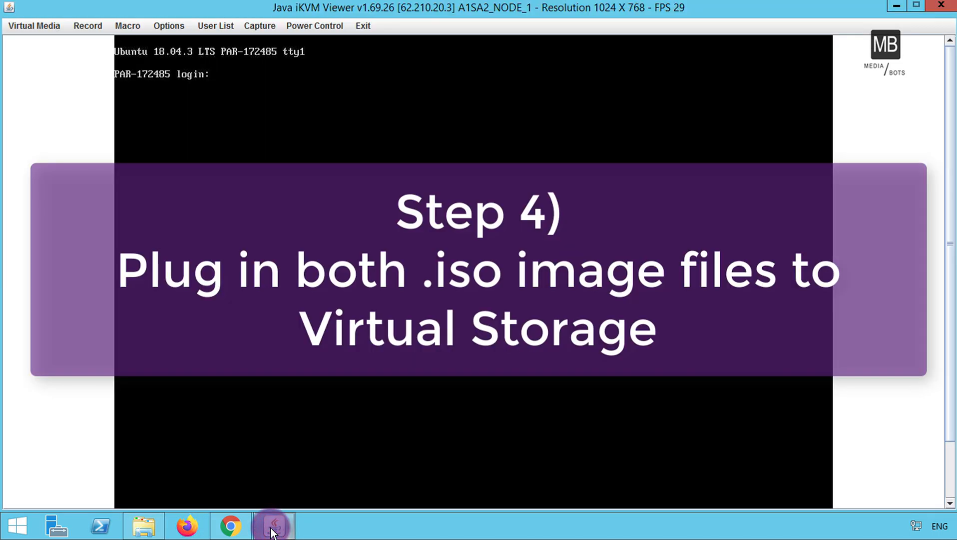
Set Device1 to ISO File, choose Downloads\WS2019.iso as its image and plug it in.
{"action": "left_click", "coordinate": [35, 25]}
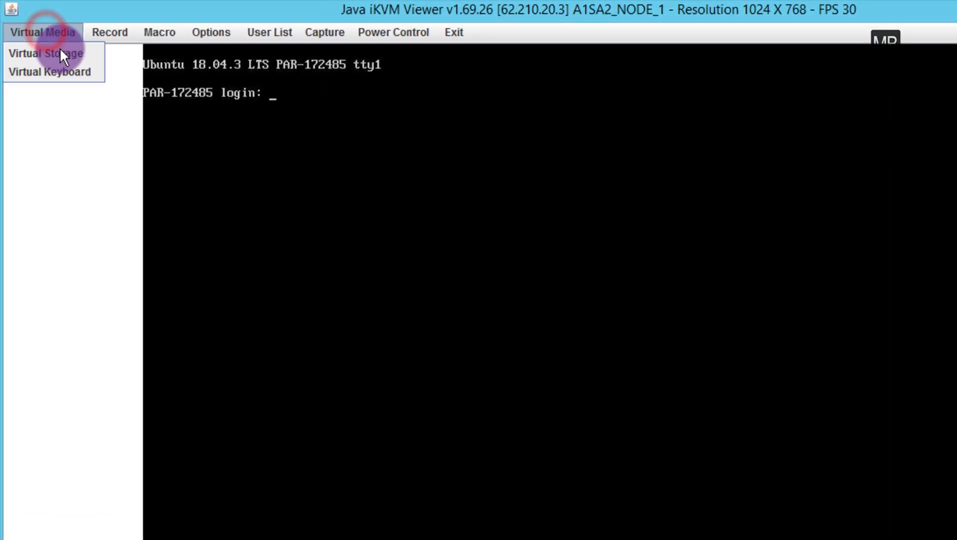
{"action": "left_click", "coordinate": [67, 57]}
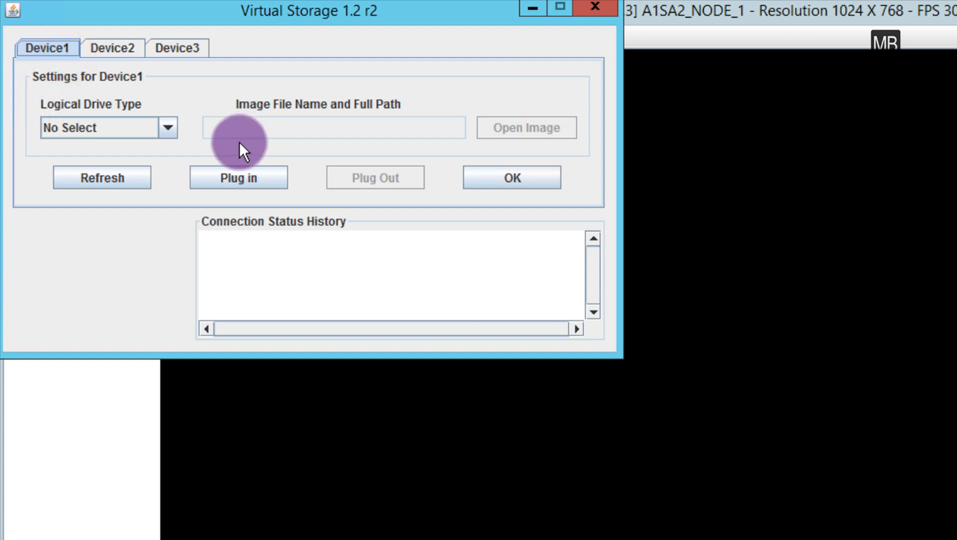
{"action": "left_click", "coordinate": [131, 131]}
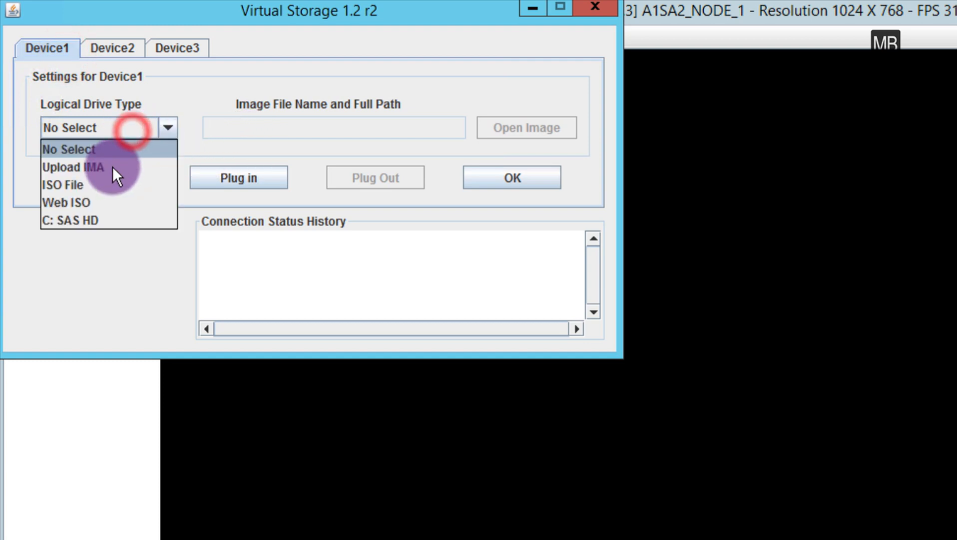
{"action": "left_click", "coordinate": [95, 187]}
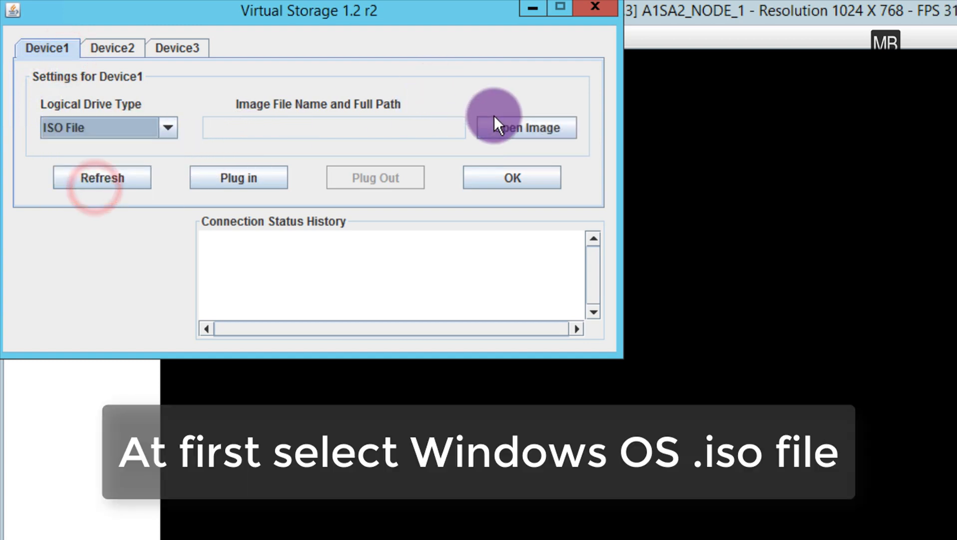
{"action": "left_click", "coordinate": [509, 127]}
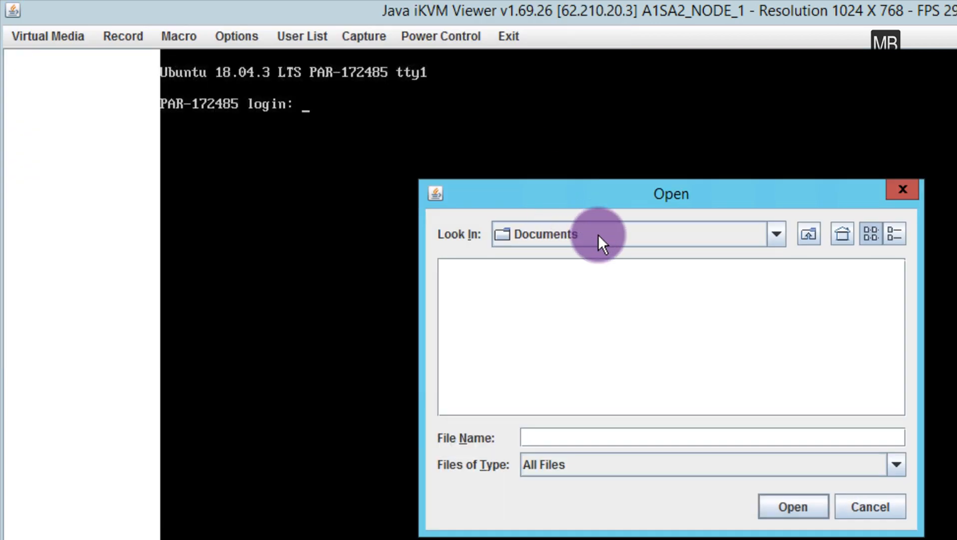
{"action": "left_click", "coordinate": [598, 234]}
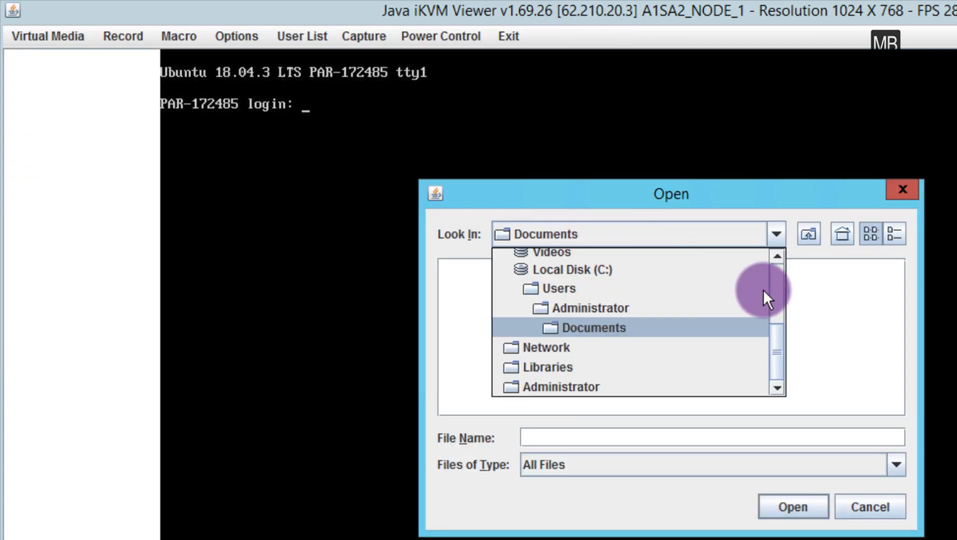
{"action": "left_click", "coordinate": [778, 257]}
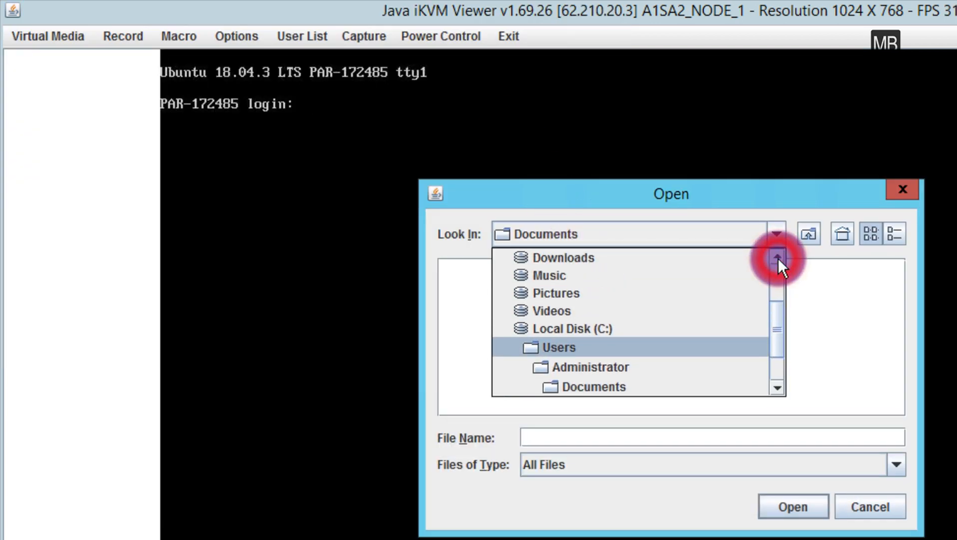
{"action": "left_click", "coordinate": [577, 312]}
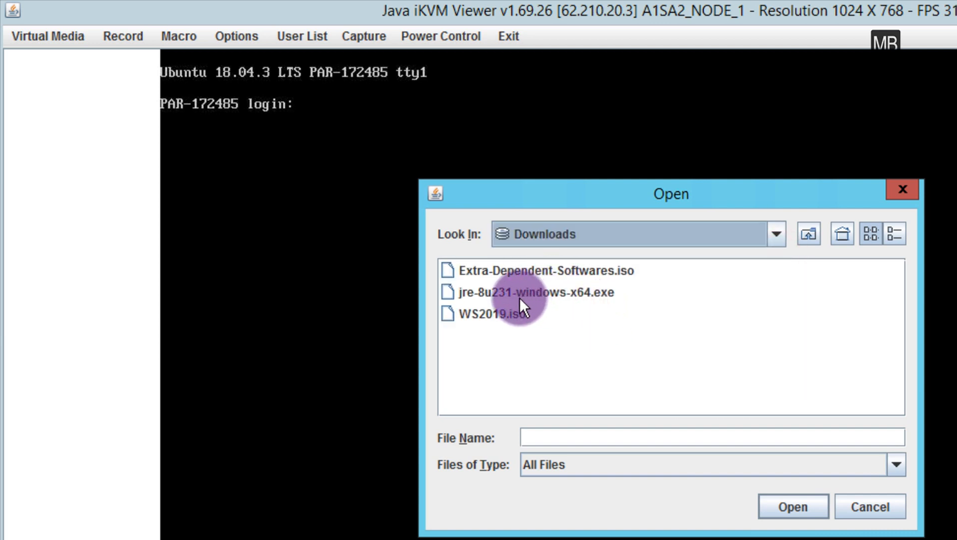
{"action": "left_click", "coordinate": [504, 314]}
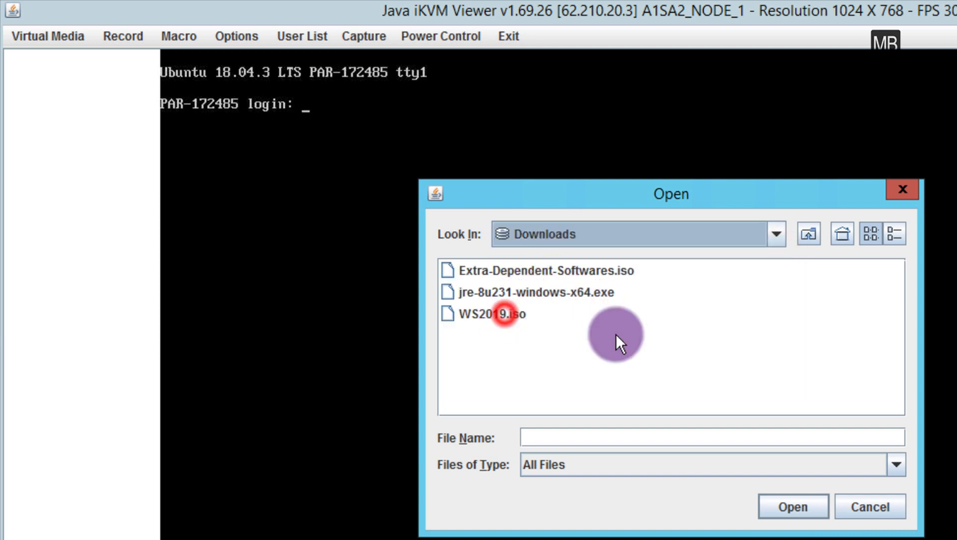
{"action": "left_click", "coordinate": [788, 506]}
{"action": "left_click", "coordinate": [239, 177]}
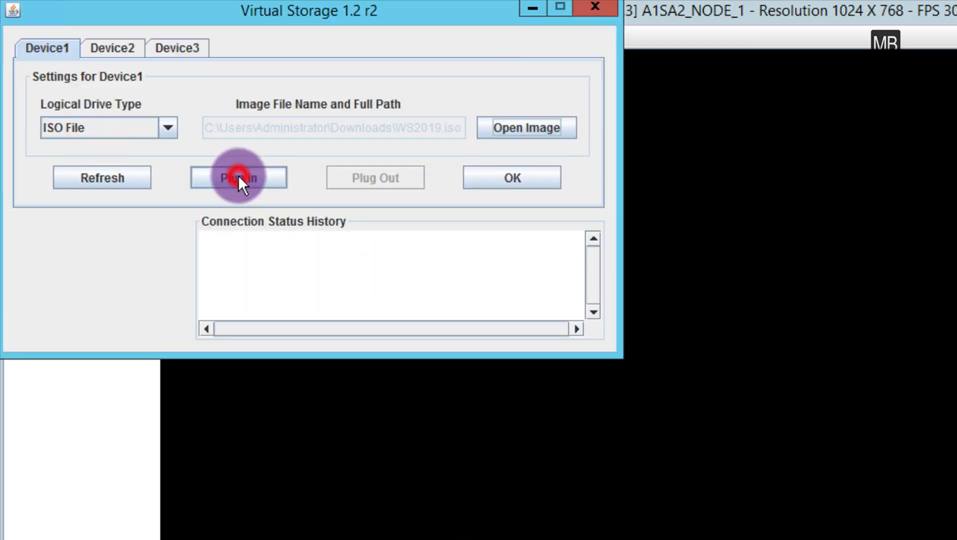
Switch to Device2 and set its logical drive type to ISO File.
{"action": "left_click", "coordinate": [118, 53]}
{"action": "left_click", "coordinate": [138, 131]}
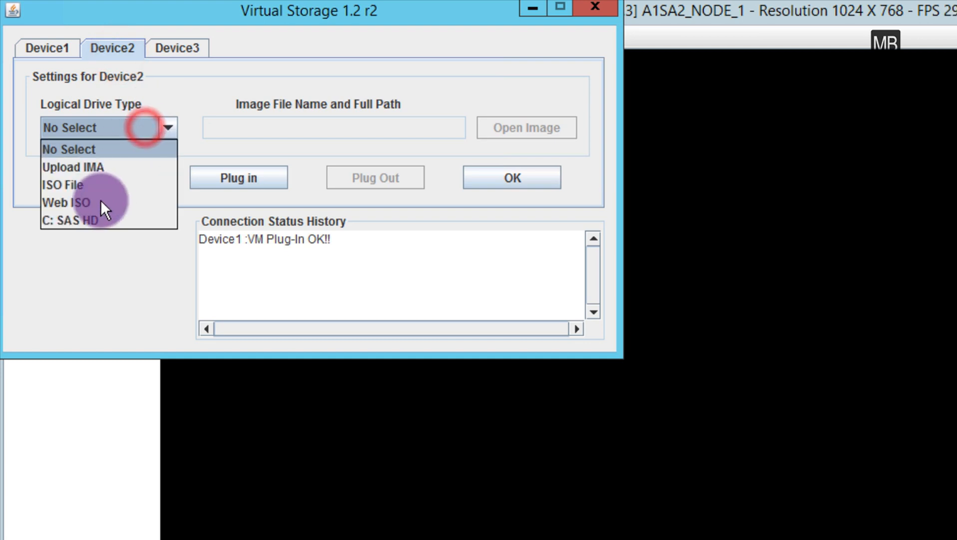
{"action": "left_click", "coordinate": [80, 185]}
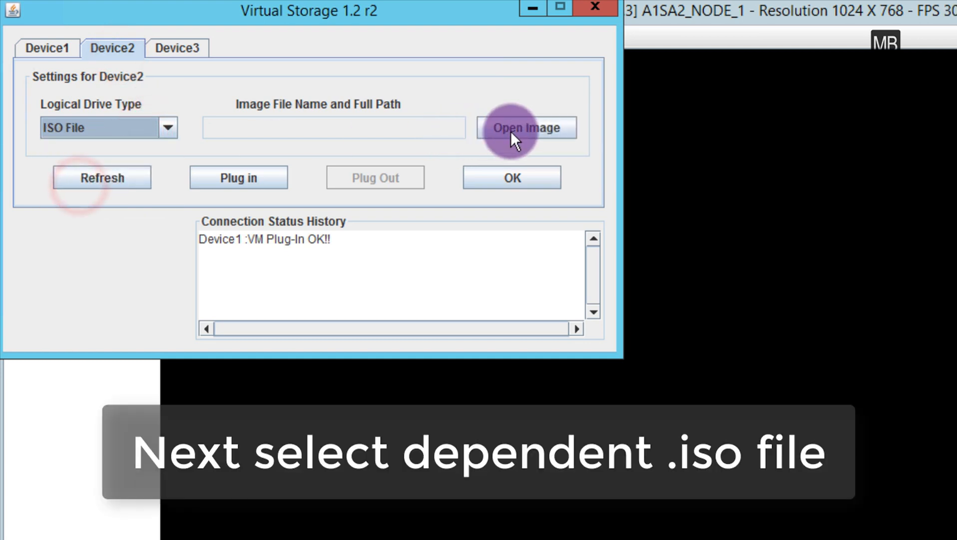
Plug in Downloads\Extra-Dependent-Softwares.iso as Device2's image and confirm the virtual storage settings with OK.
{"action": "left_click", "coordinate": [505, 131]}
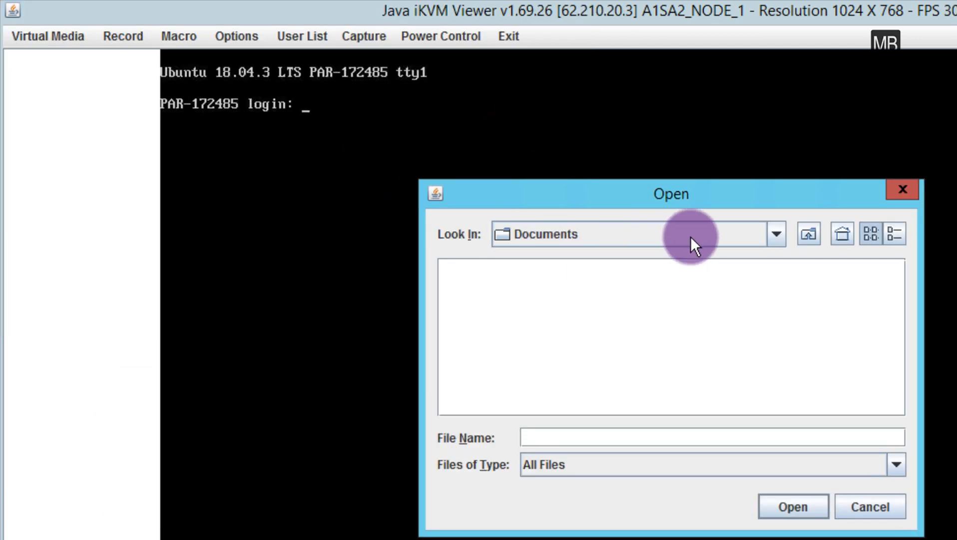
{"action": "left_click", "coordinate": [697, 237]}
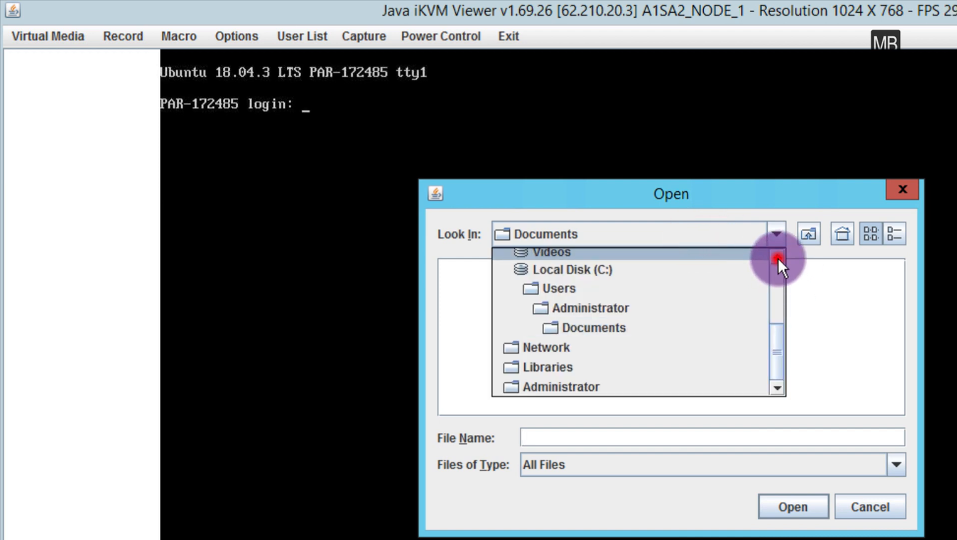
{"action": "left_click", "coordinate": [778, 256]}
{"action": "left_click", "coordinate": [778, 257]}
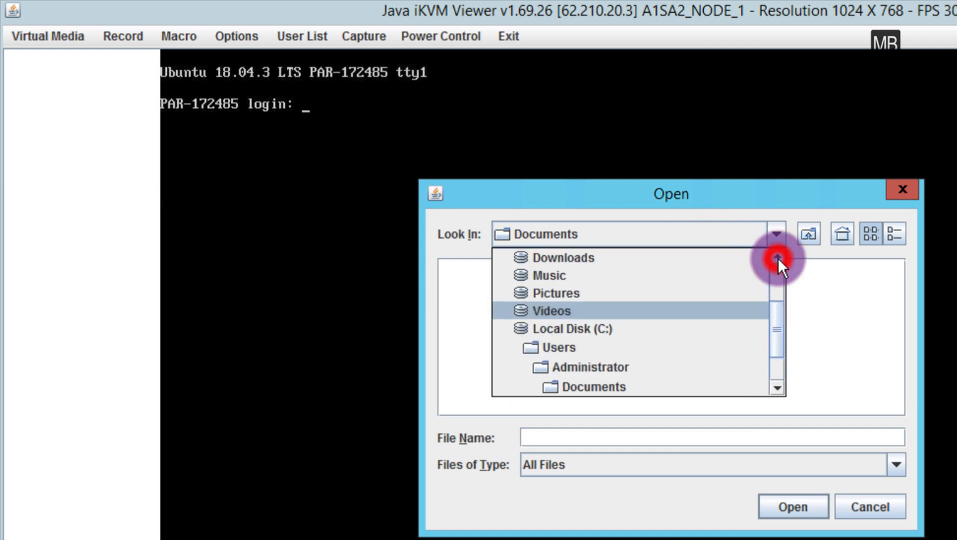
{"action": "left_click", "coordinate": [778, 257]}
{"action": "left_click", "coordinate": [583, 276]}
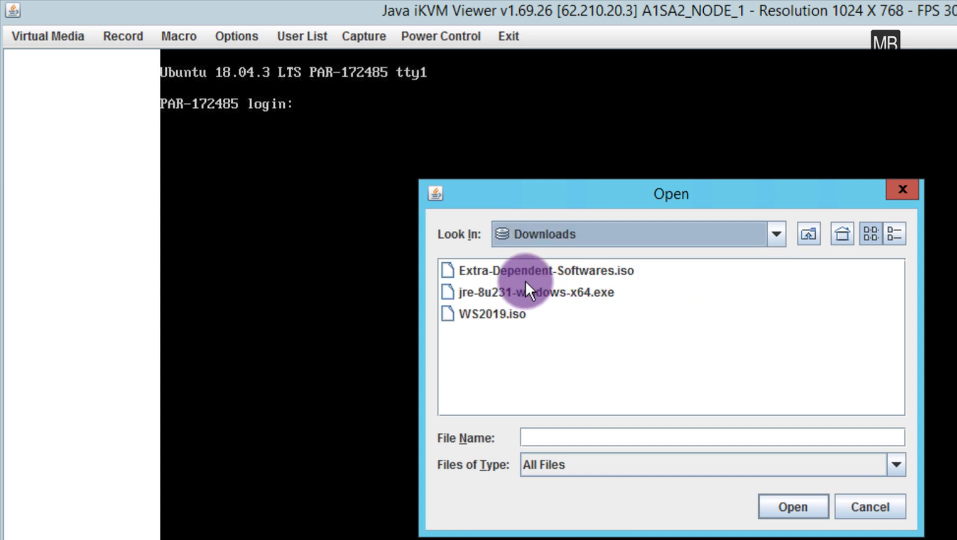
{"action": "left_click", "coordinate": [506, 269]}
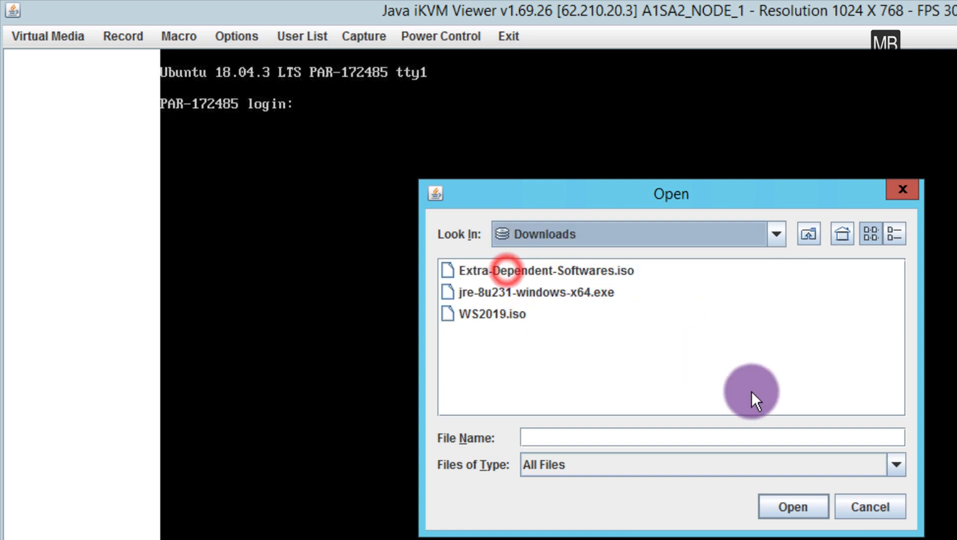
{"action": "left_click", "coordinate": [798, 506]}
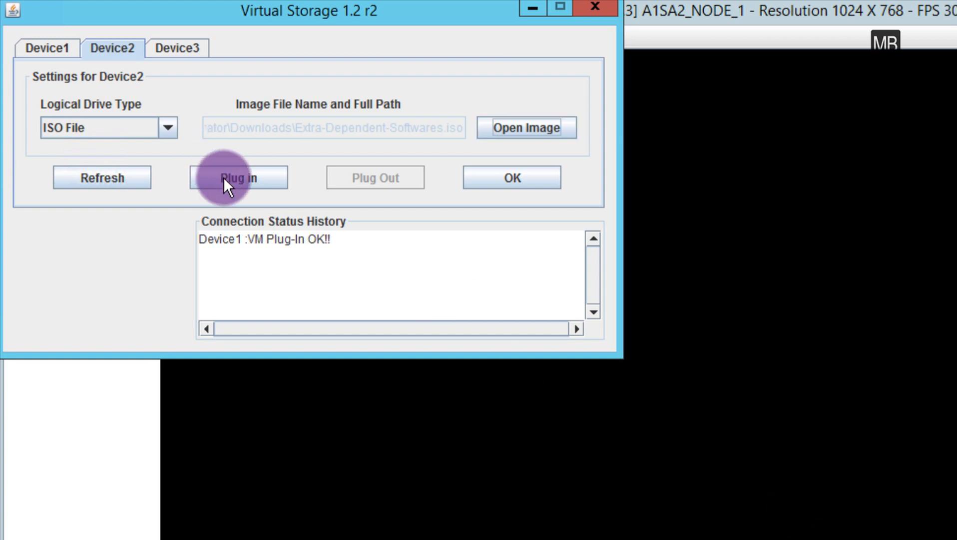
{"action": "left_click", "coordinate": [224, 176]}
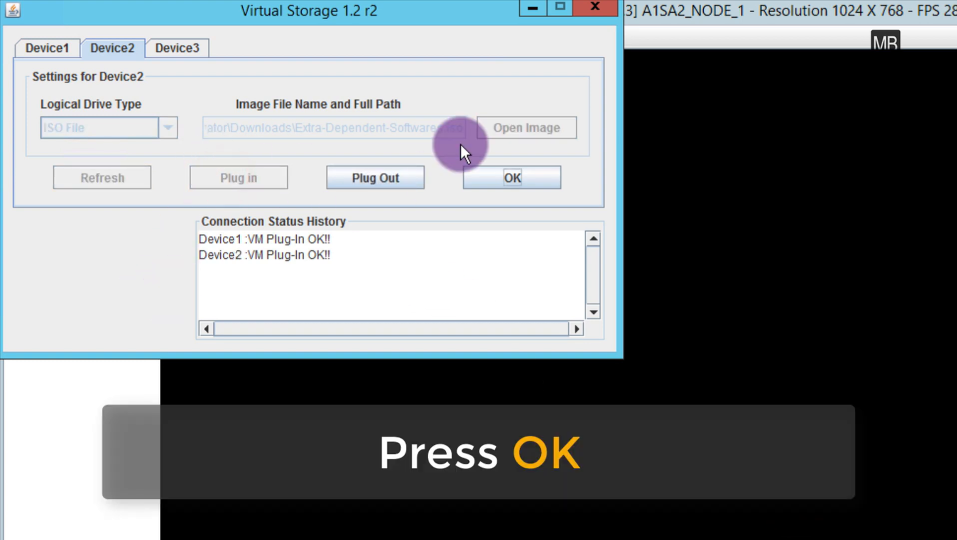
{"action": "left_click", "coordinate": [482, 172]}
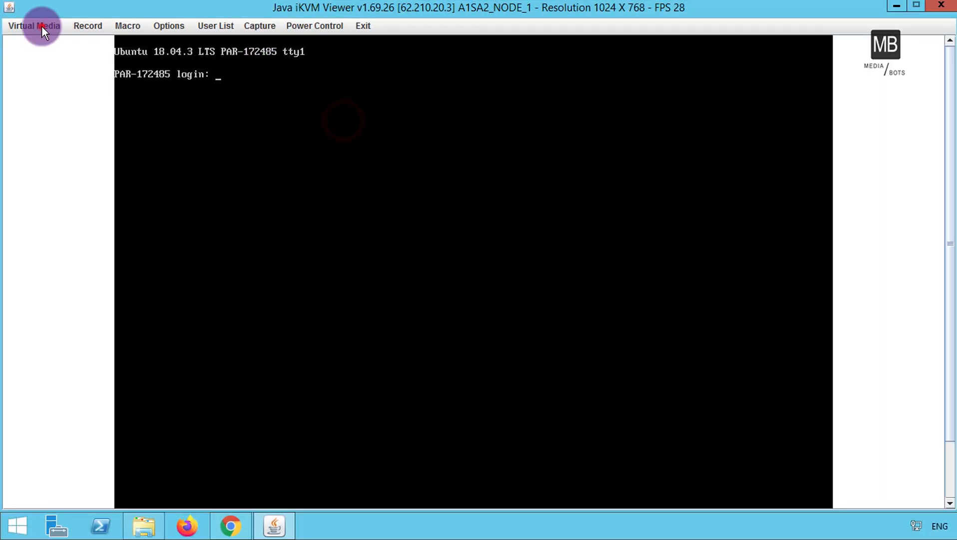
Open the English virtual keyboard, move it to the lower right, and power-reset the server.
{"action": "left_click", "coordinate": [20, 26]}
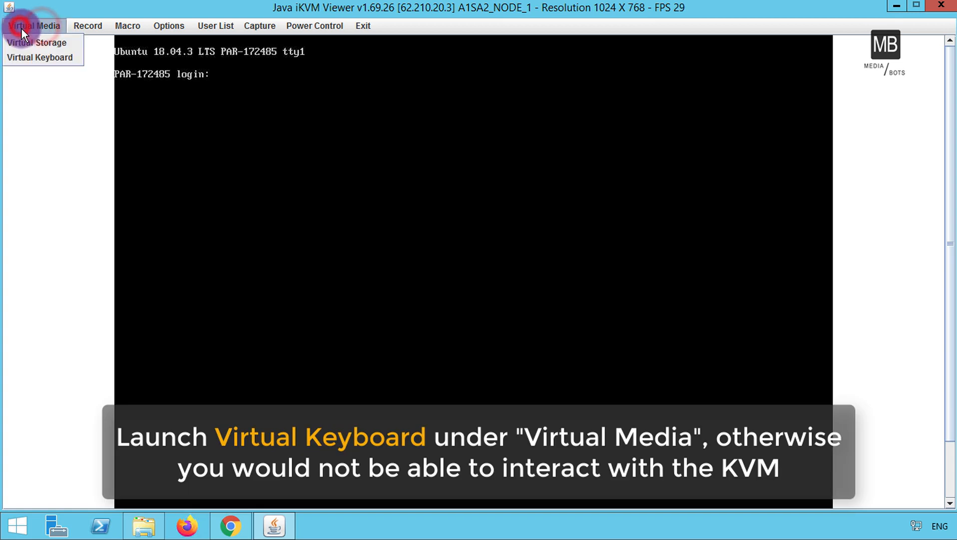
{"action": "left_click", "coordinate": [40, 58]}
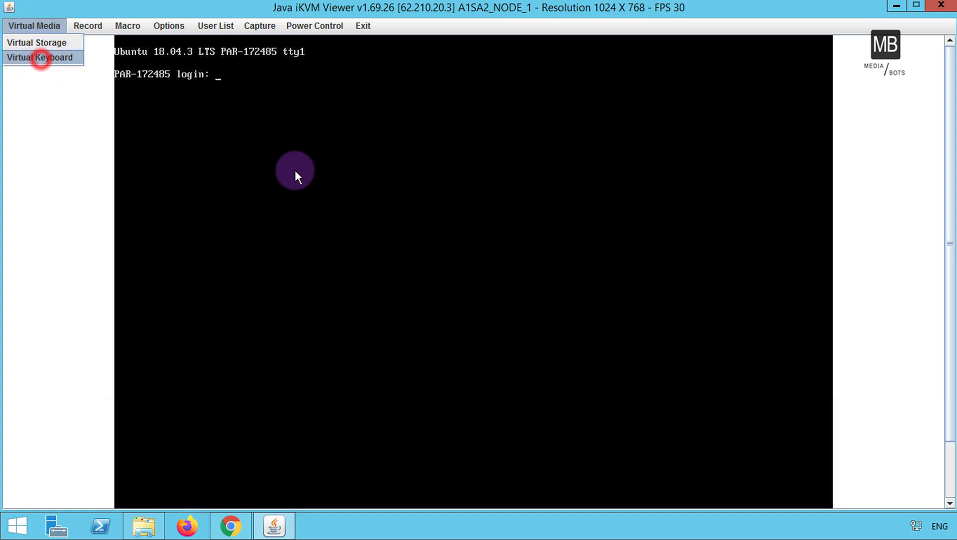
{"action": "left_click_drag", "start_coordinate": [252, 113], "coordinate": [712, 267]}
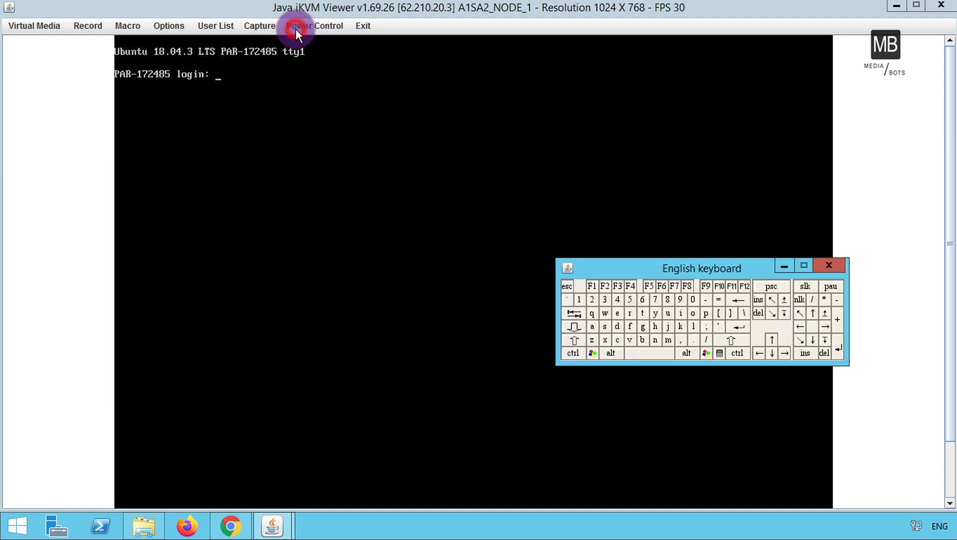
{"action": "left_click", "coordinate": [295, 27]}
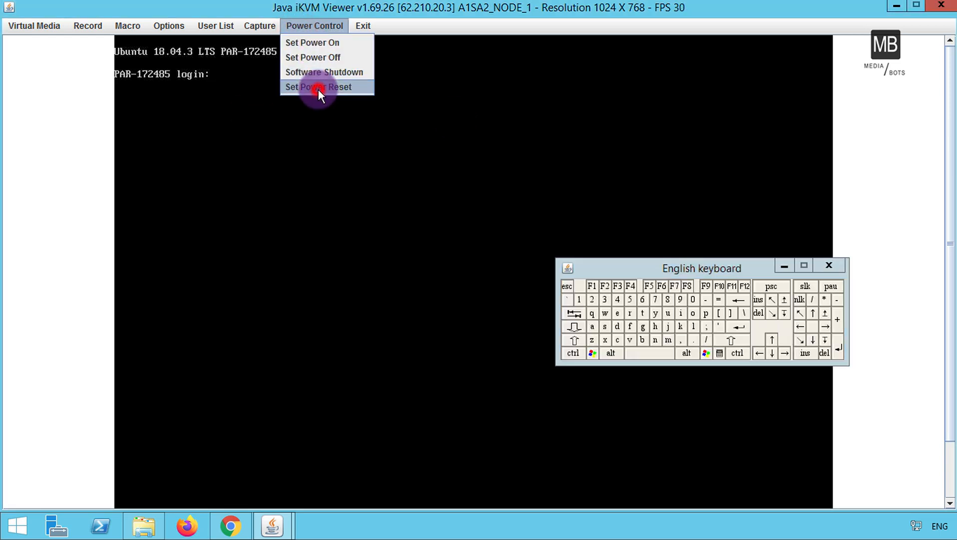
{"action": "left_click", "coordinate": [319, 88]}
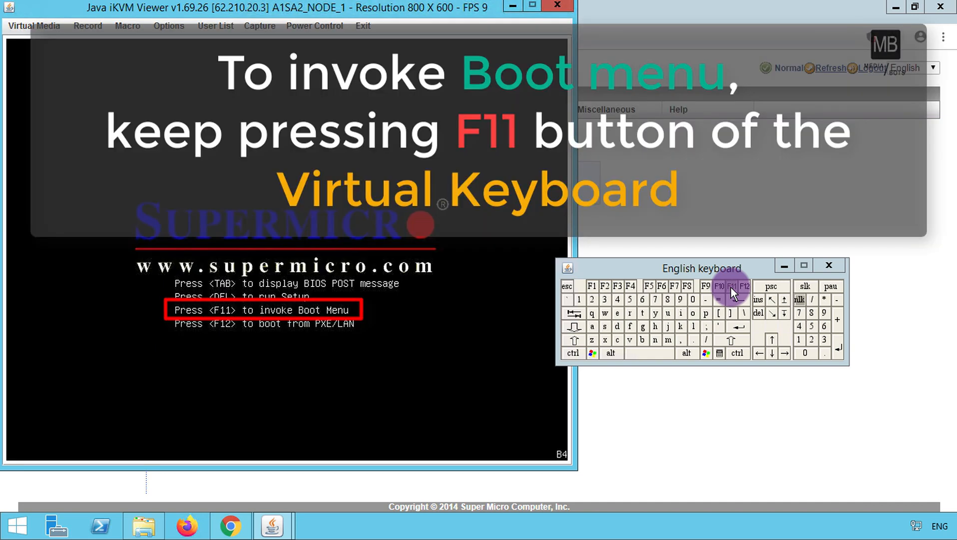
Bring up the boot menu and boot from ATEN Virtual CDROM YSOJ.
{"action": "left_click", "coordinate": [731, 287]}
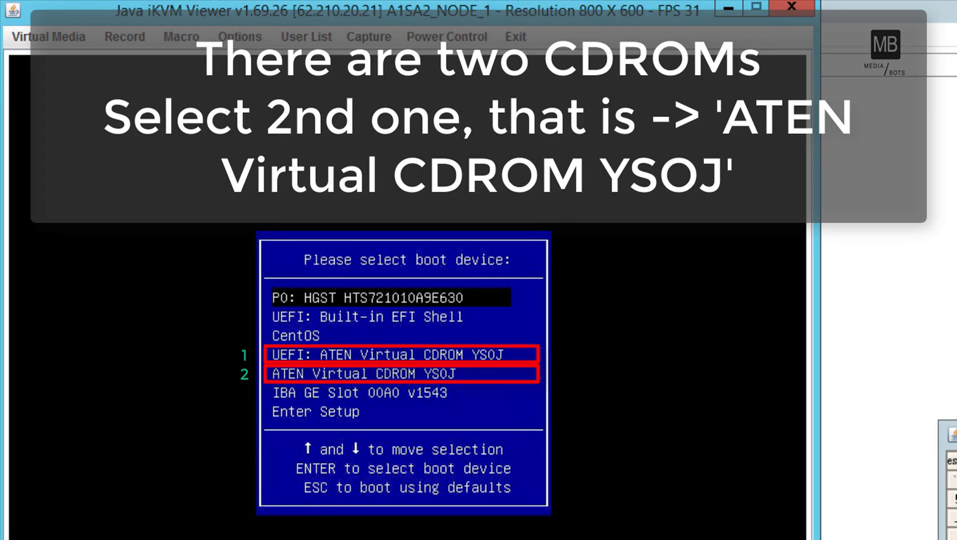
{"action": "left_click", "coordinate": [878, 390]}
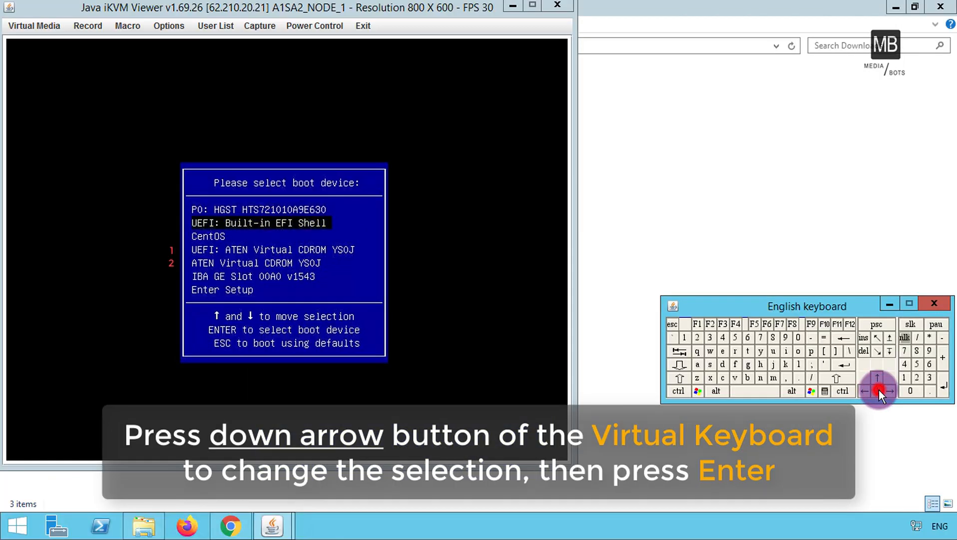
{"action": "left_click", "coordinate": [879, 391]}
{"action": "left_click", "coordinate": [879, 390]}
{"action": "left_click", "coordinate": [879, 390]}
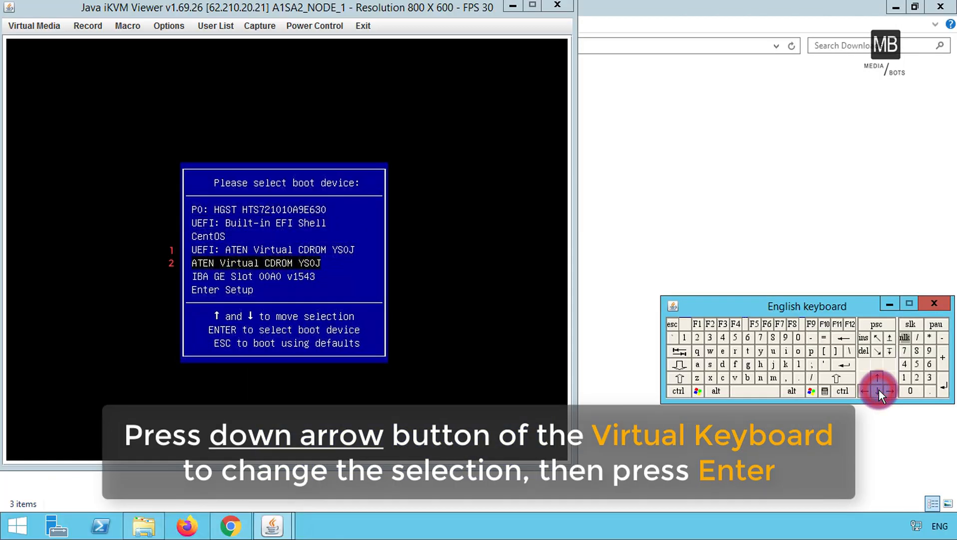
{"action": "left_click", "coordinate": [844, 364]}
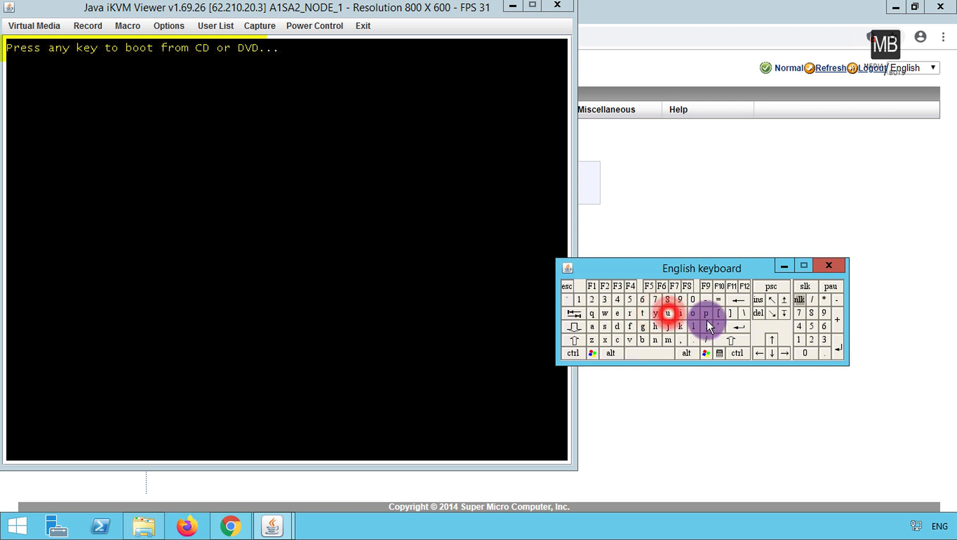
Boot from the CD and launch Windows Setup [EMS Enabled] from the boot manager.
{"action": "left_click", "coordinate": [740, 328]}
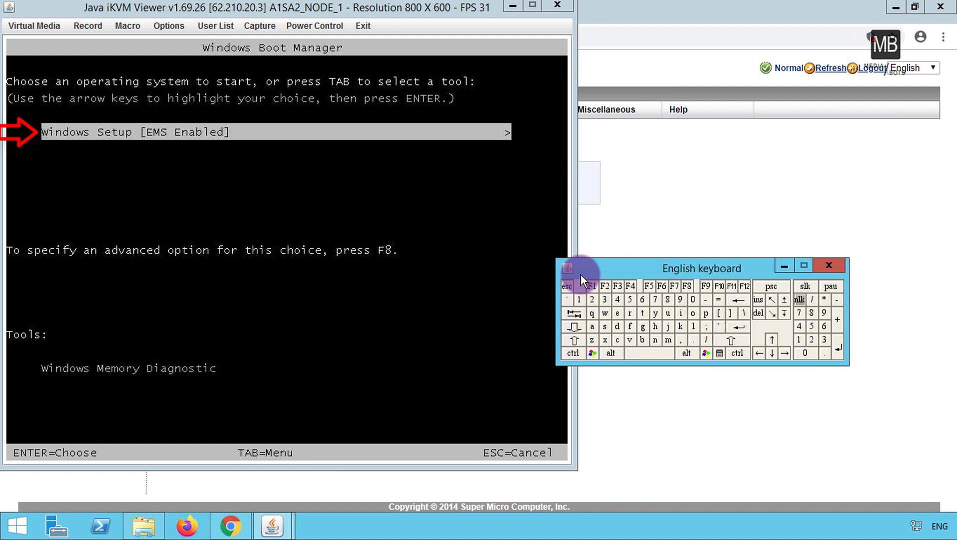
{"action": "left_click", "coordinate": [743, 330]}
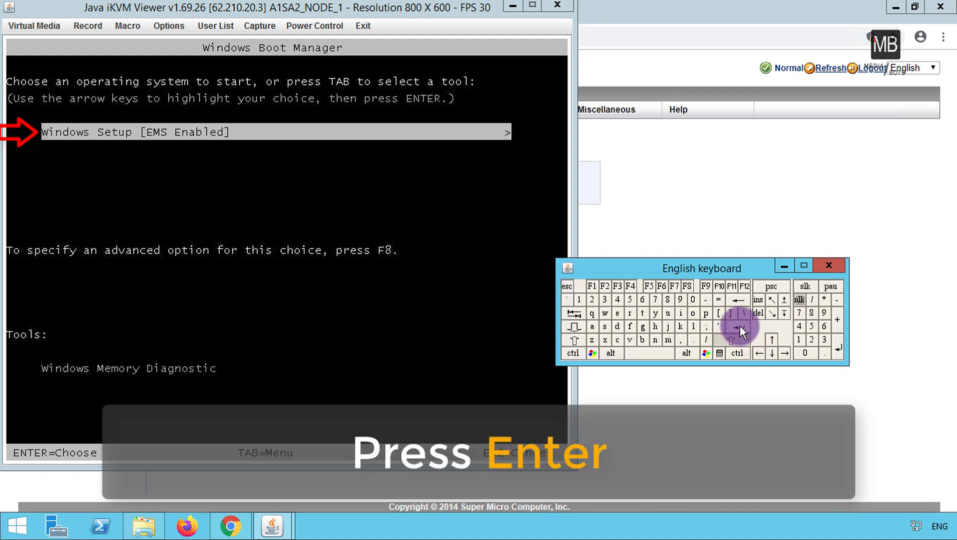
{"action": "left_click", "coordinate": [739, 325]}
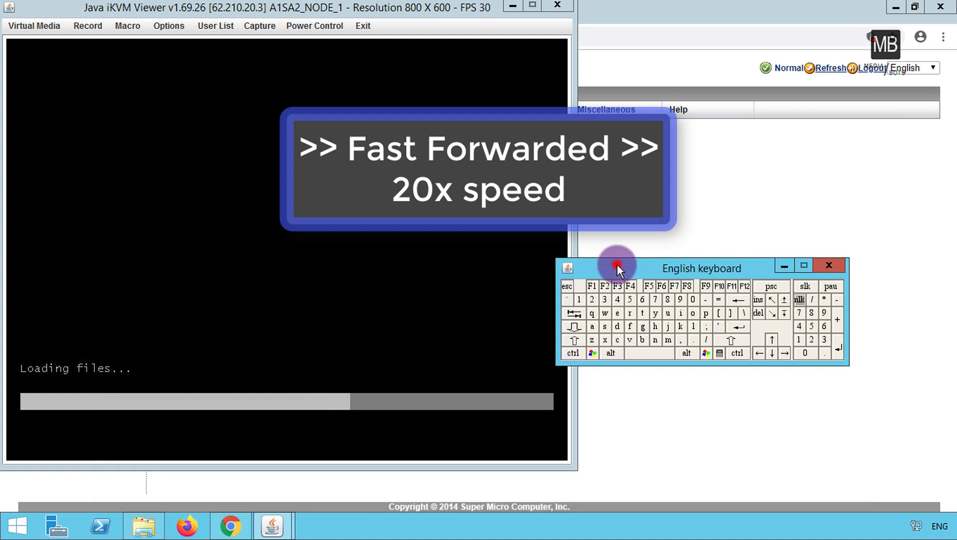
{"action": "left_click", "coordinate": [361, 6]}
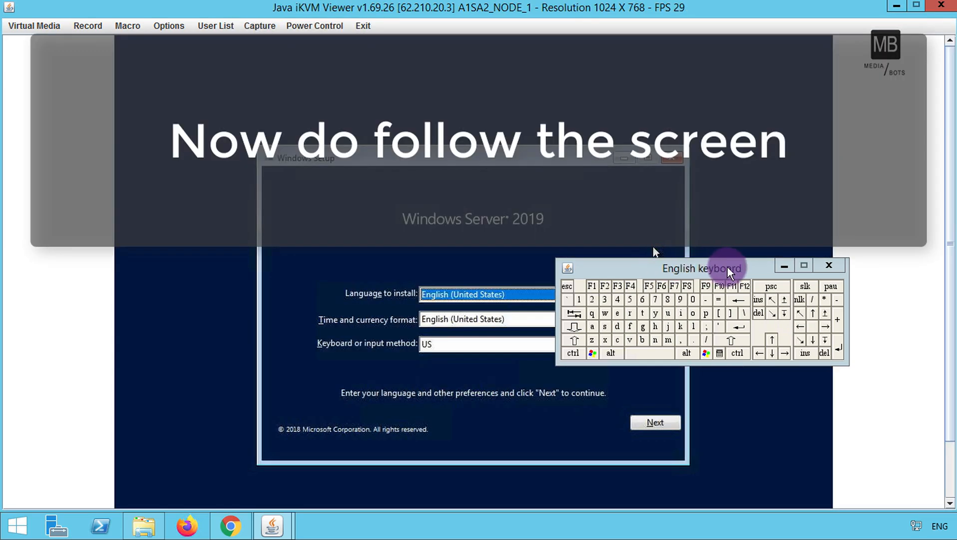
Keep the English (United States) language and US keyboard defaults and continue.
{"action": "left_click_drag", "start_coordinate": [727, 269], "coordinate": [848, 82]}
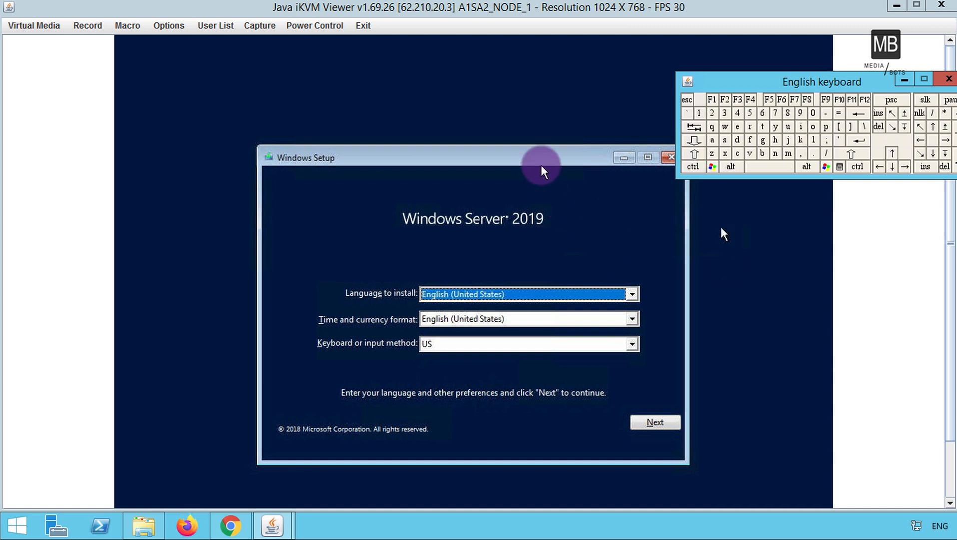
{"action": "left_click", "coordinate": [525, 154]}
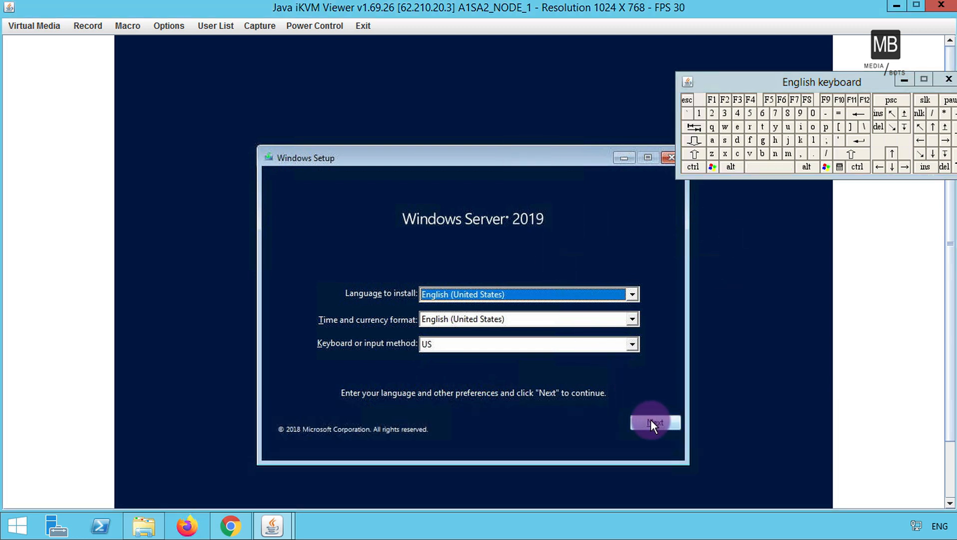
{"action": "left_click", "coordinate": [651, 421]}
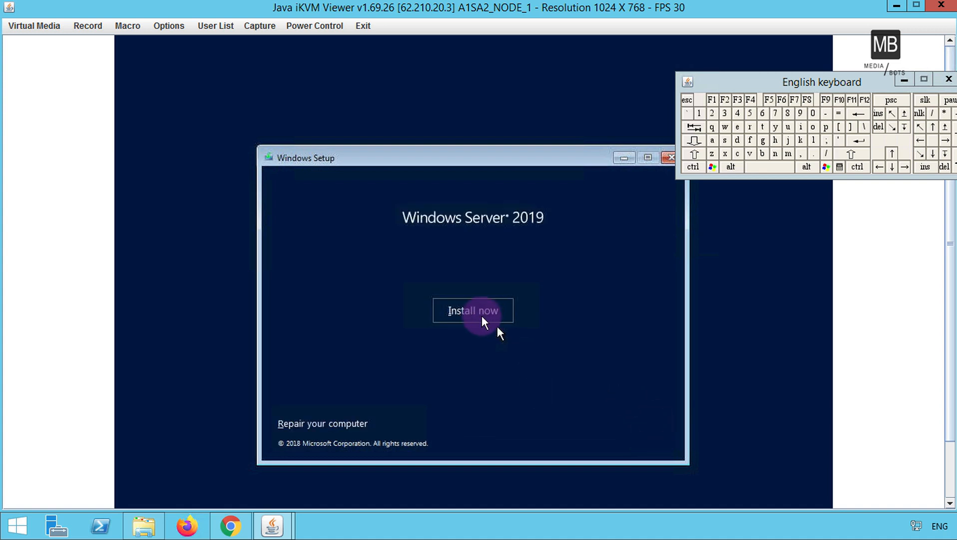
Start Install now without a product key and accept the license terms.
{"action": "left_click", "coordinate": [476, 313]}
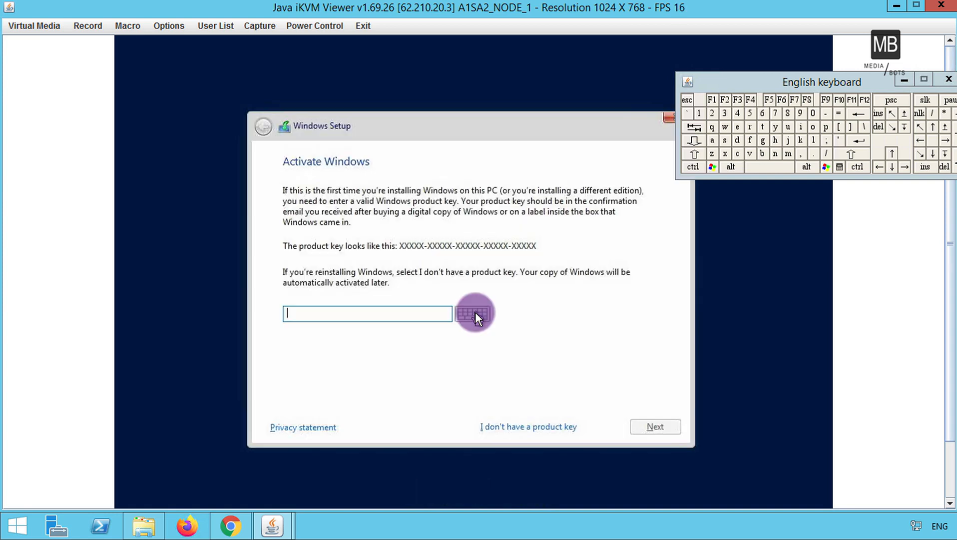
{"action": "left_click", "coordinate": [532, 426]}
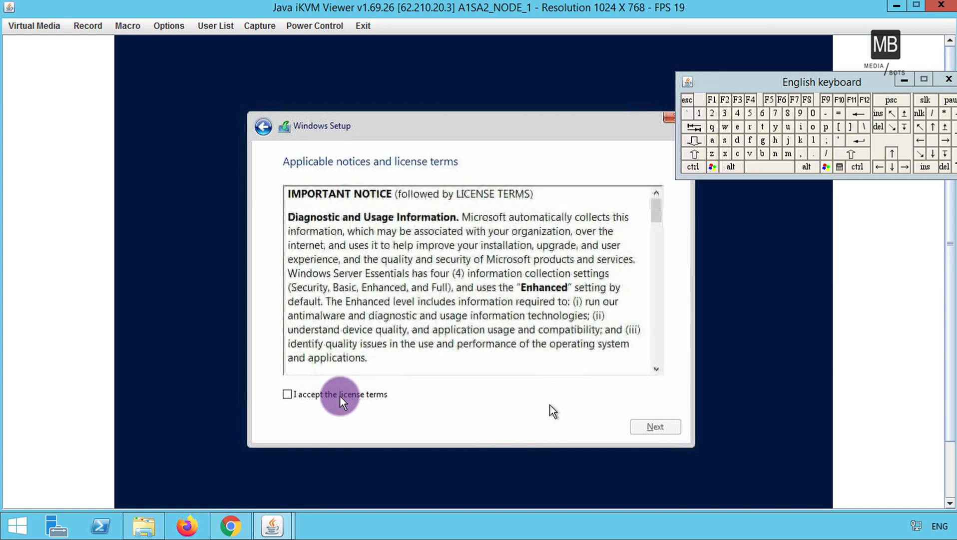
{"action": "left_click", "coordinate": [340, 395]}
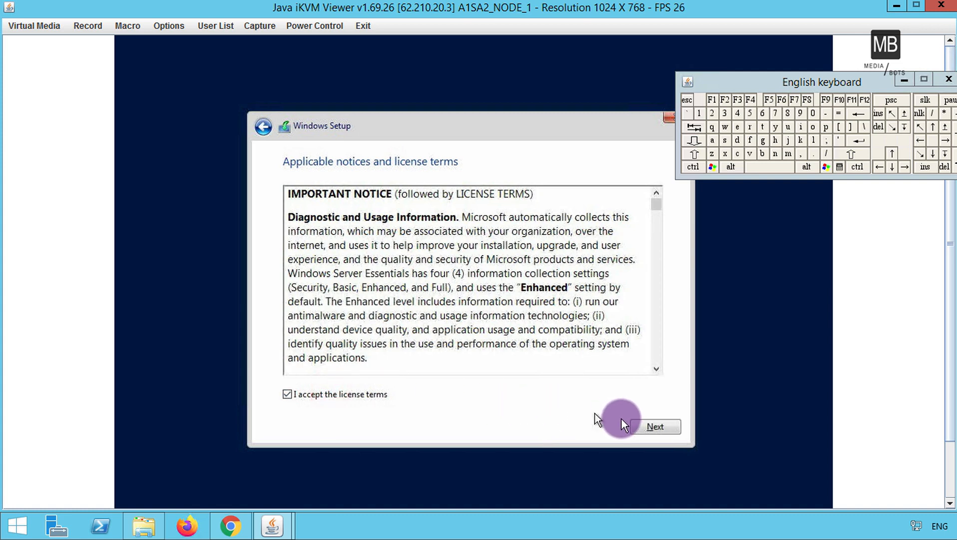
{"action": "left_click", "coordinate": [642, 427]}
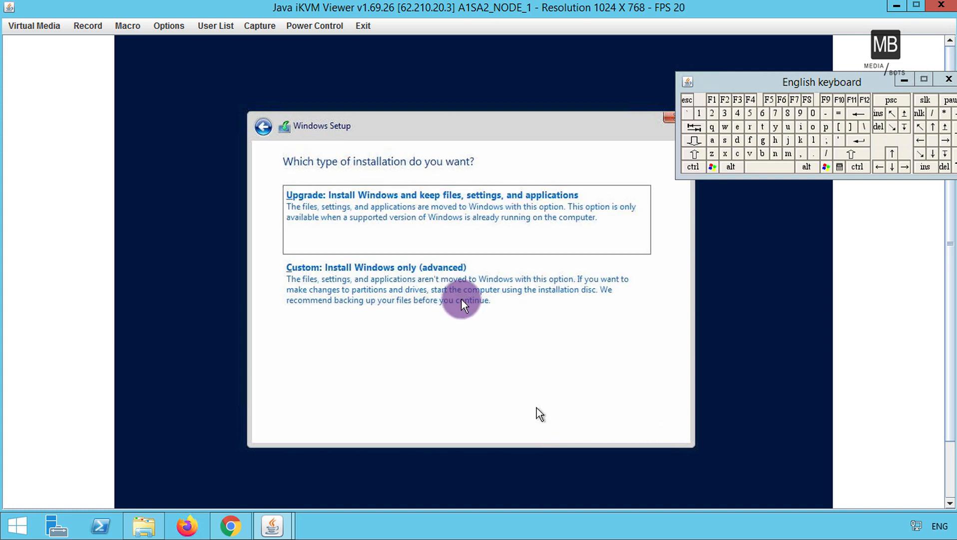
Choose Custom: Install Windows only, then delete Drive 0 Partitions 3, 2 and 1.
{"action": "left_click", "coordinate": [436, 291]}
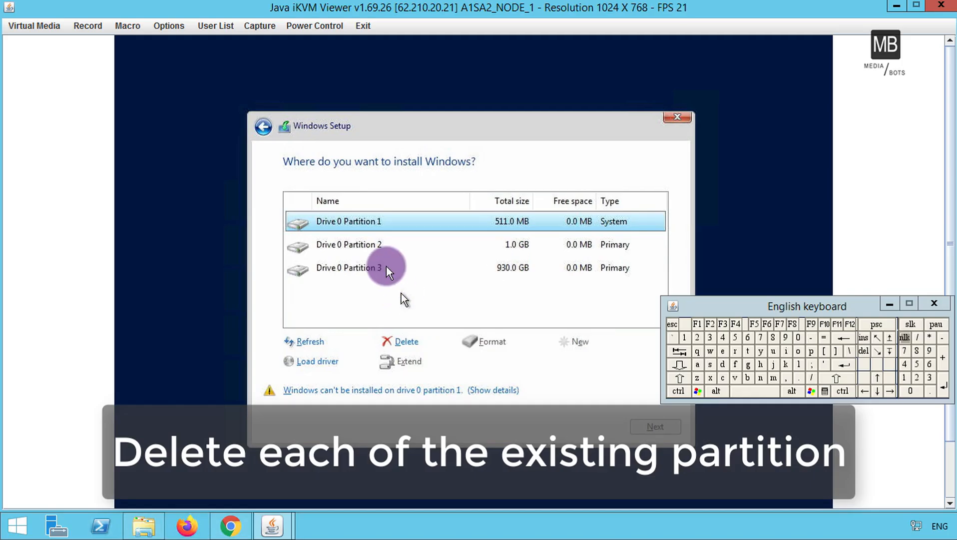
{"action": "left_click", "coordinate": [386, 267]}
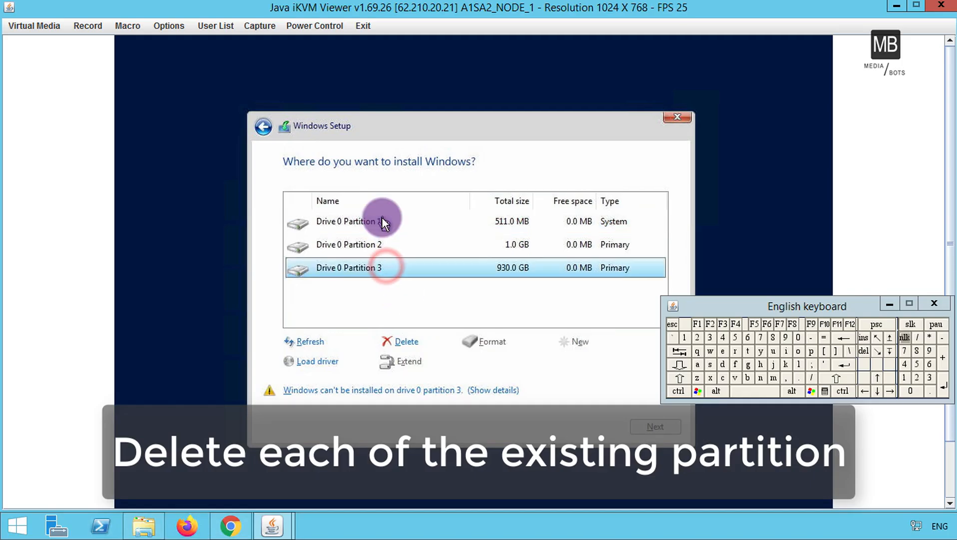
{"action": "left_click", "coordinate": [407, 342]}
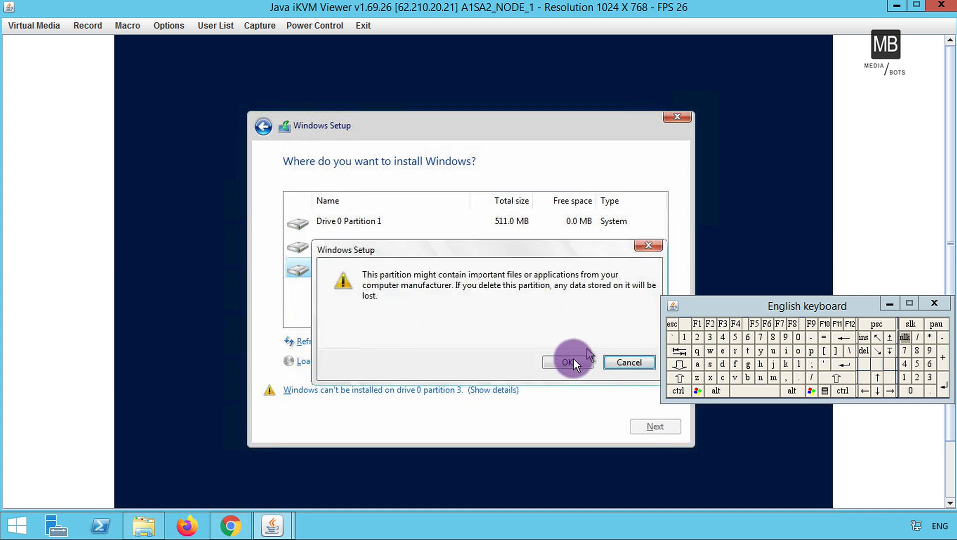
{"action": "left_click", "coordinate": [573, 360]}
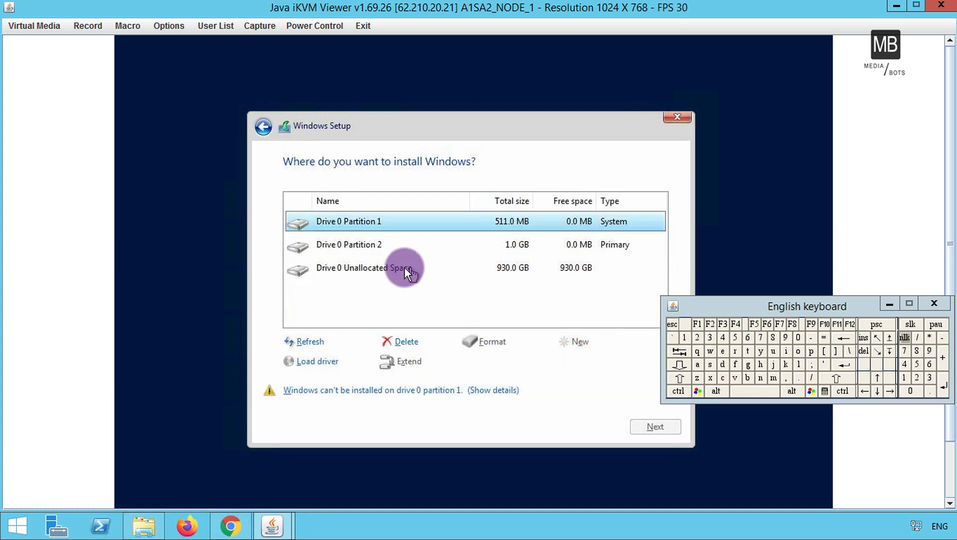
{"action": "left_click", "coordinate": [375, 246]}
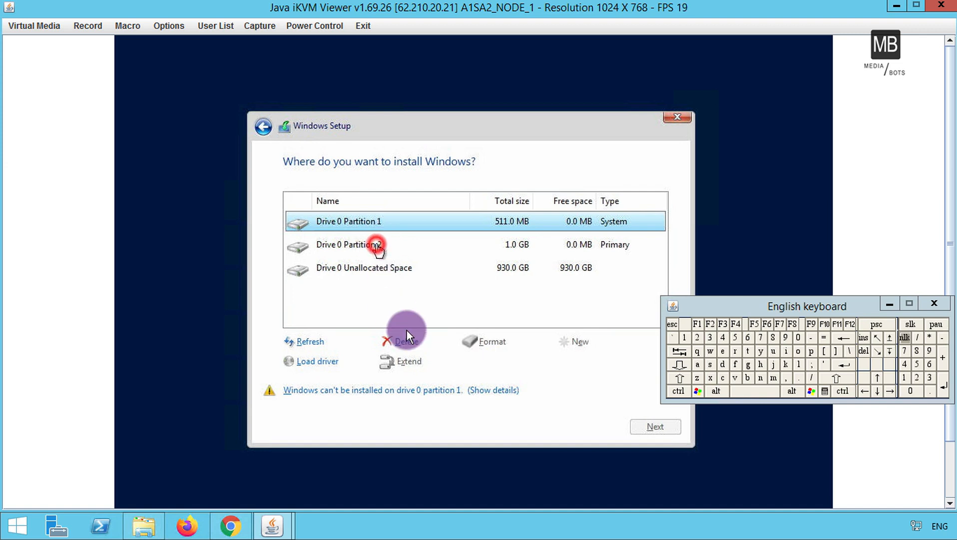
{"action": "left_click", "coordinate": [406, 344]}
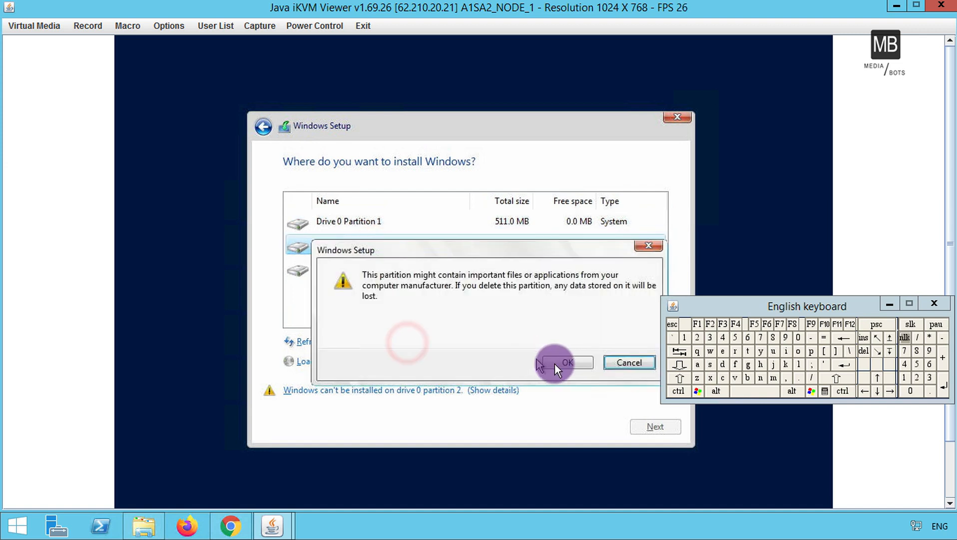
{"action": "left_click", "coordinate": [555, 363]}
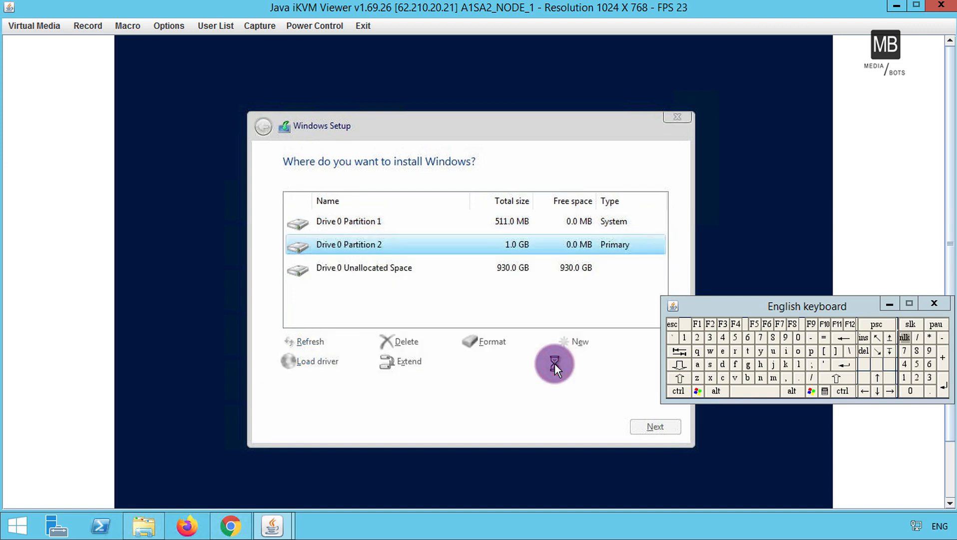
{"action": "left_click", "coordinate": [478, 217]}
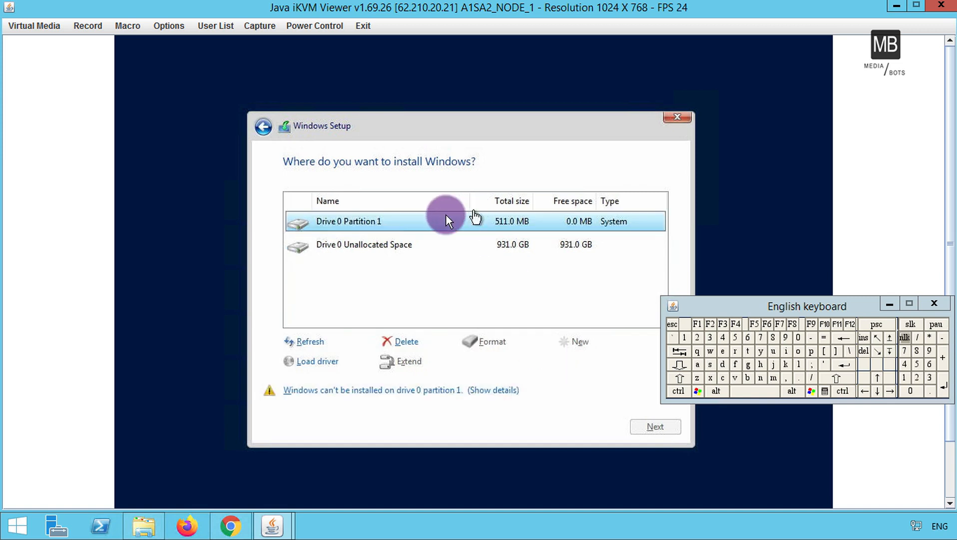
{"action": "left_click", "coordinate": [412, 341]}
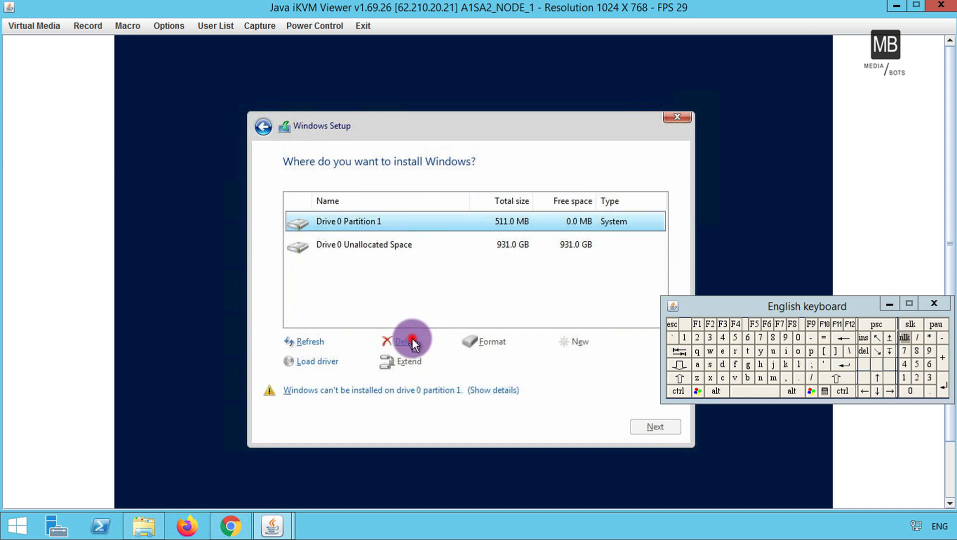
{"action": "left_click", "coordinate": [580, 363]}
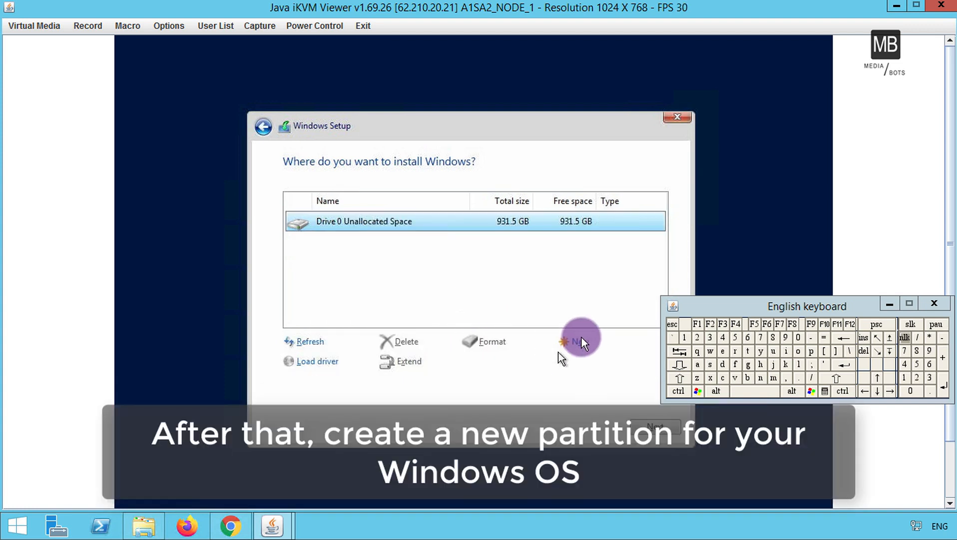
Create a full-size 953868 MB partition, allow system partitions, and install onto the primary partition.
{"action": "left_click", "coordinate": [577, 339]}
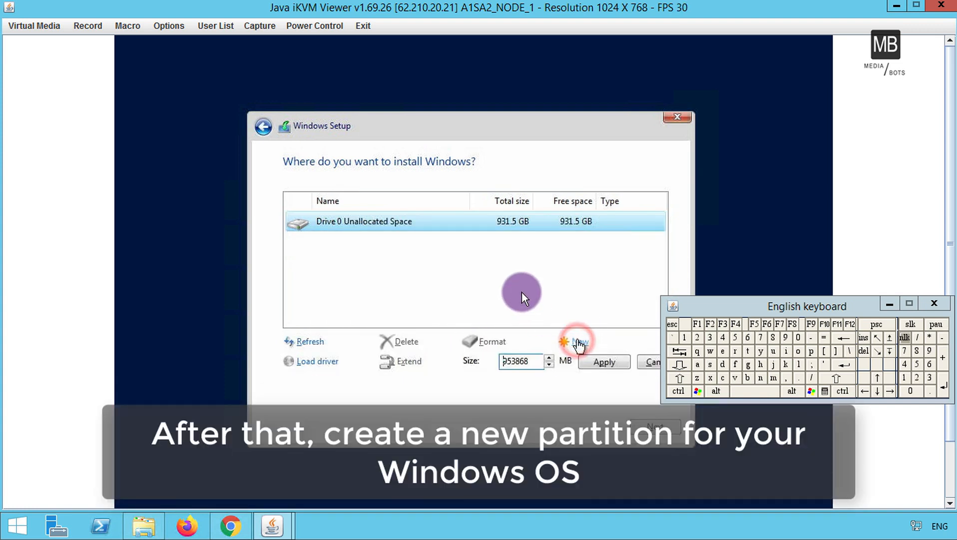
{"action": "left_click", "coordinate": [600, 362]}
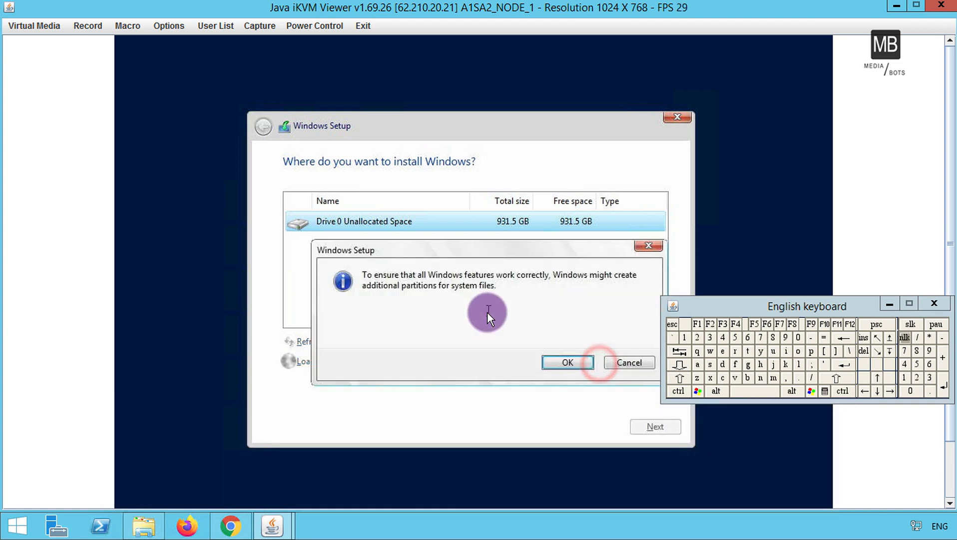
{"action": "left_click", "coordinate": [558, 365]}
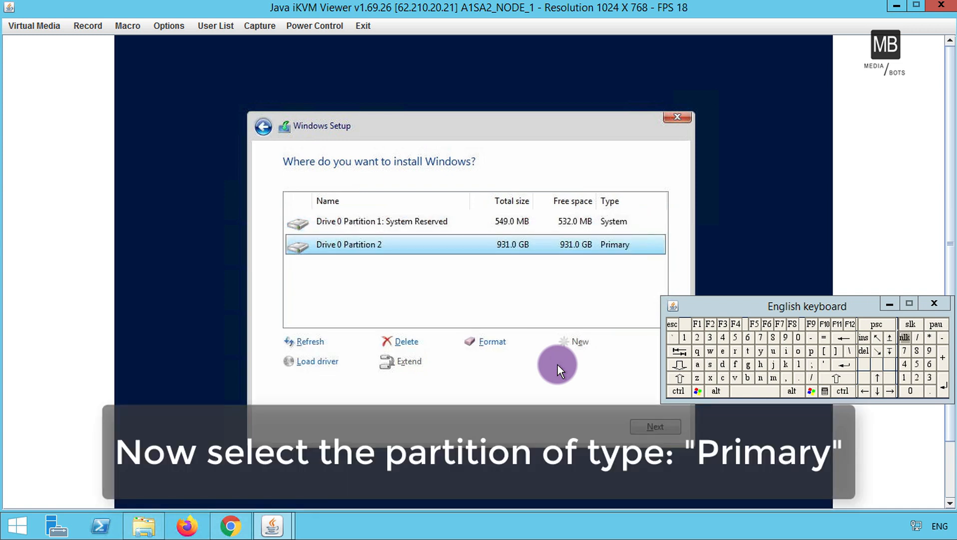
{"action": "left_click", "coordinate": [645, 426]}
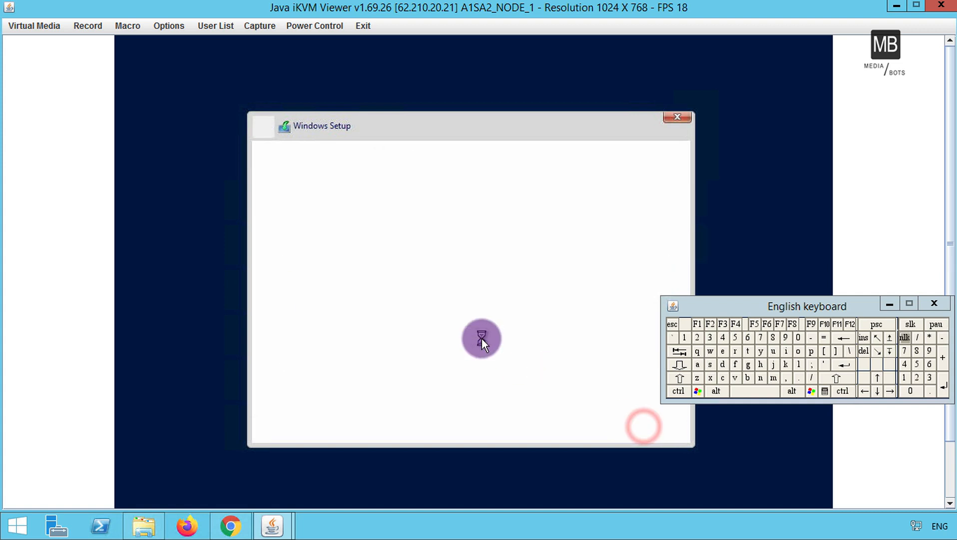